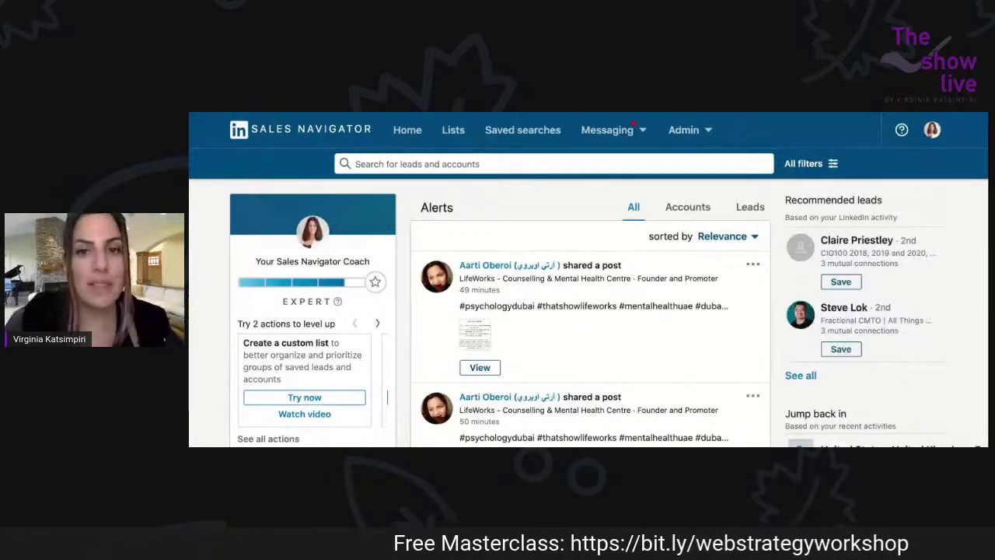
Look over the messaging, admin and profile account options available from the home page.
left_click(643, 134)
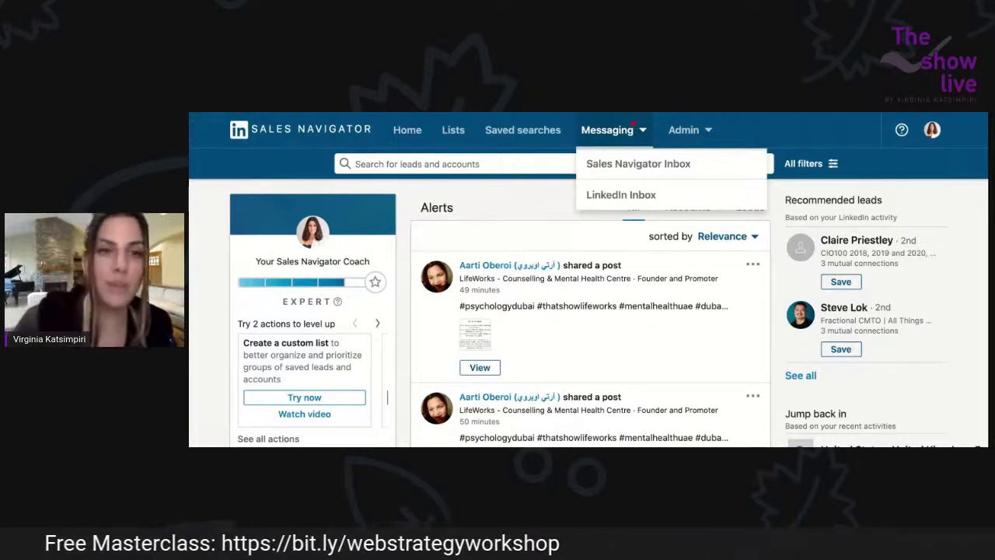
left_click(710, 132)
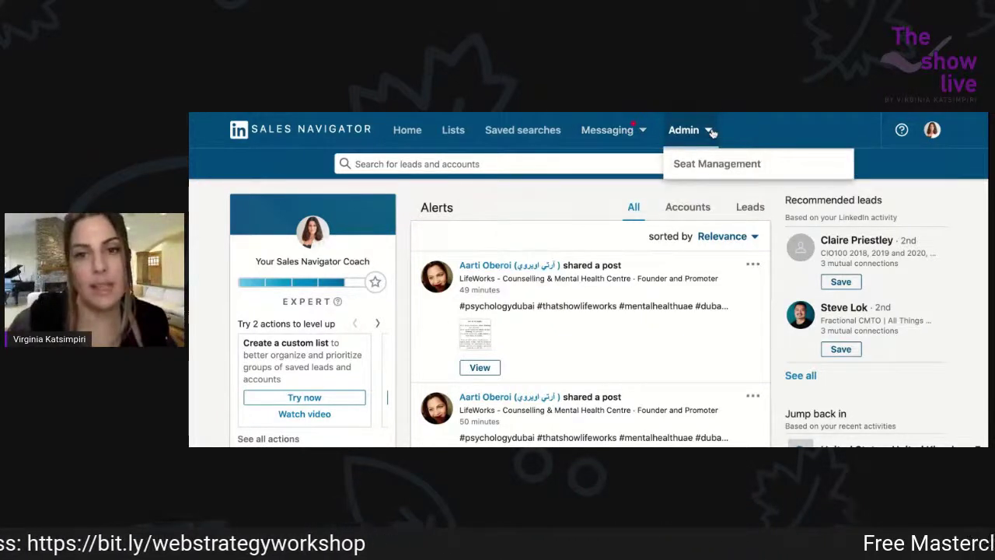
left_click(746, 129)
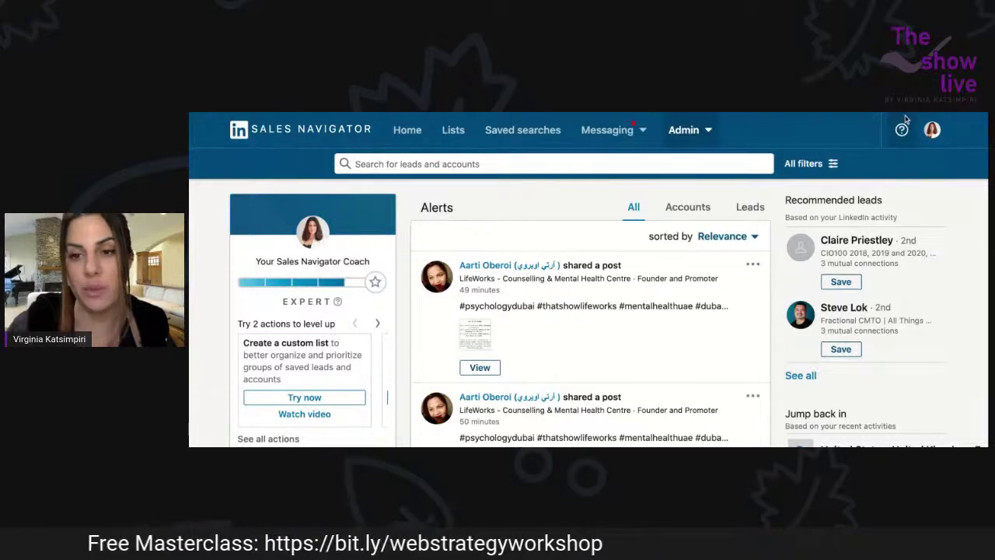
left_click(932, 130)
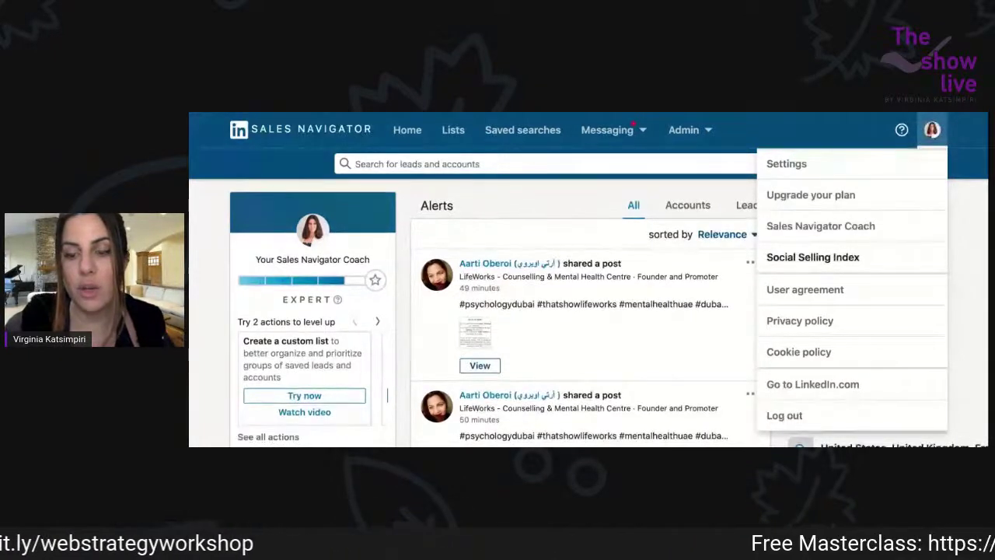
scroll(583, 327, "down", 1)
scroll(583, 327, "up", 1)
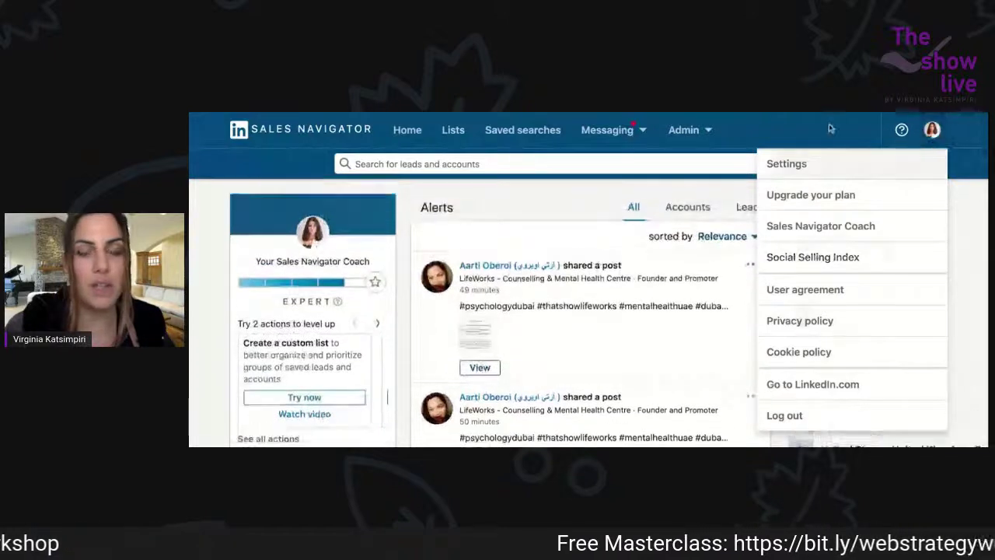
left_click(829, 124)
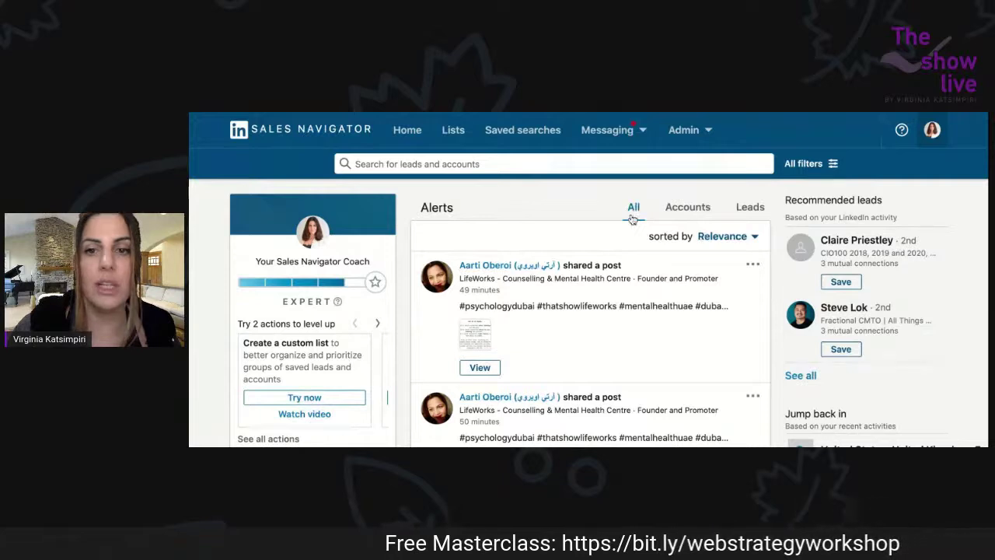
Show the account alerts and the lead alerts, and review the alert types available for filtering leads.
left_click(682, 215)
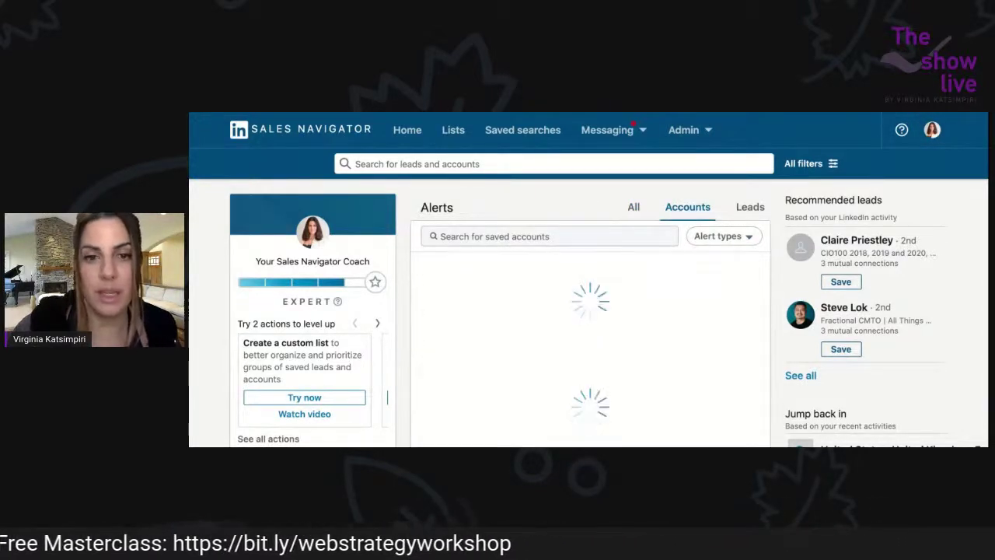
left_click(743, 212)
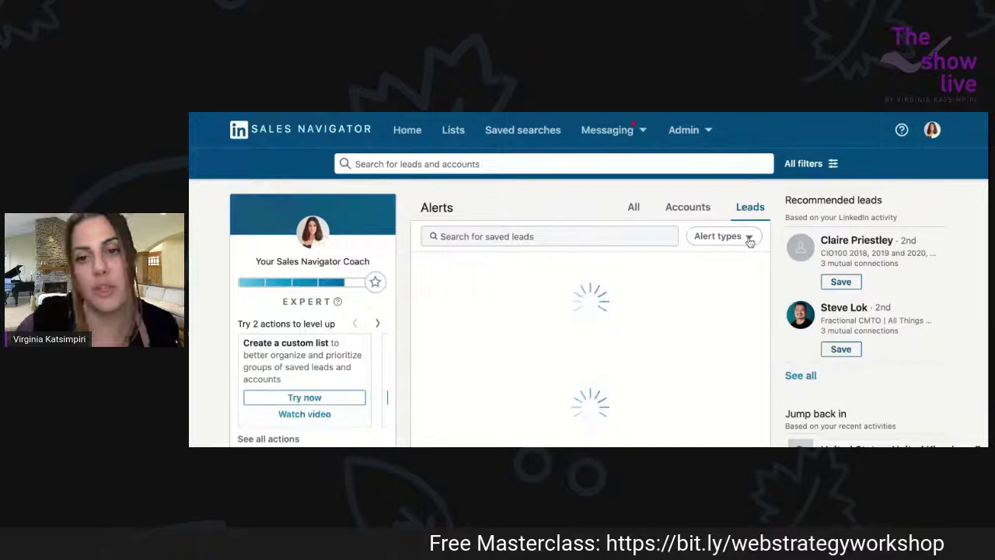
left_click(749, 238)
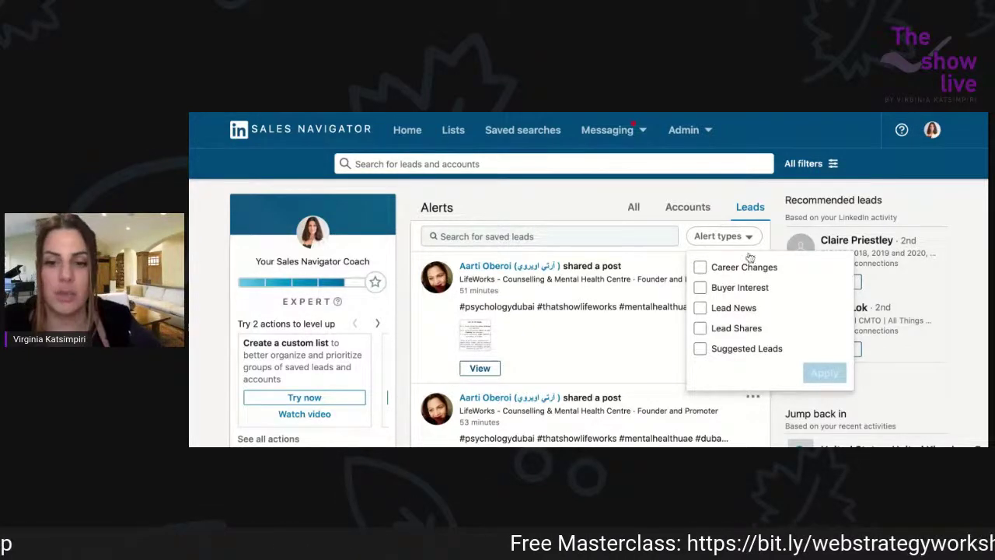
scroll(759, 304, "down", 2)
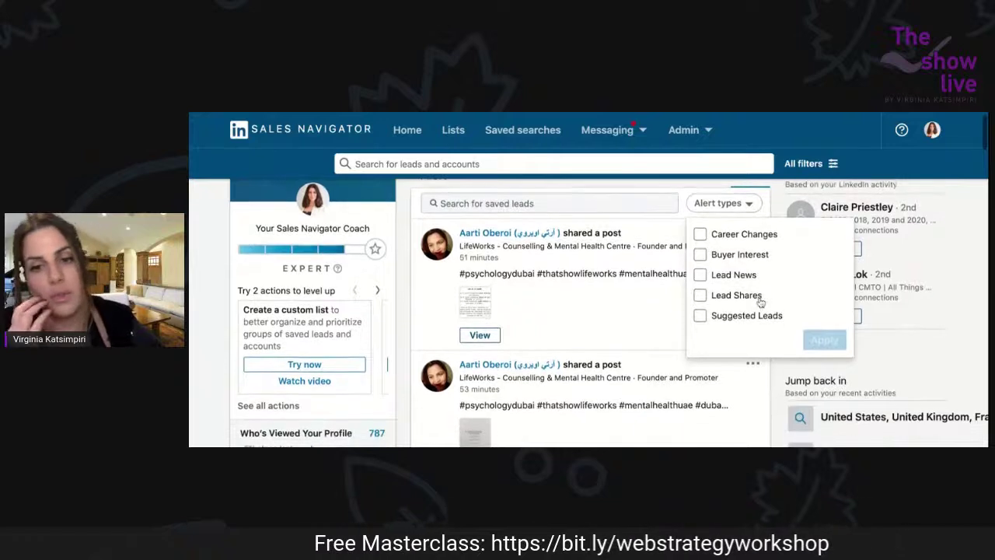
scroll(760, 302, "down", 1)
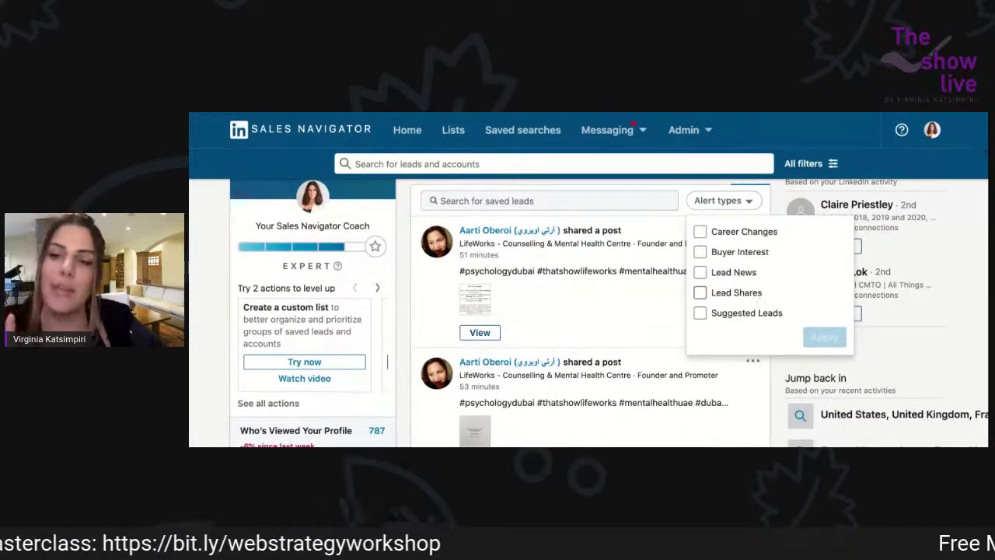
left_click(573, 320)
Look through the feed of lead alerts and return to its beginning.
scroll(573, 320, "down", 3)
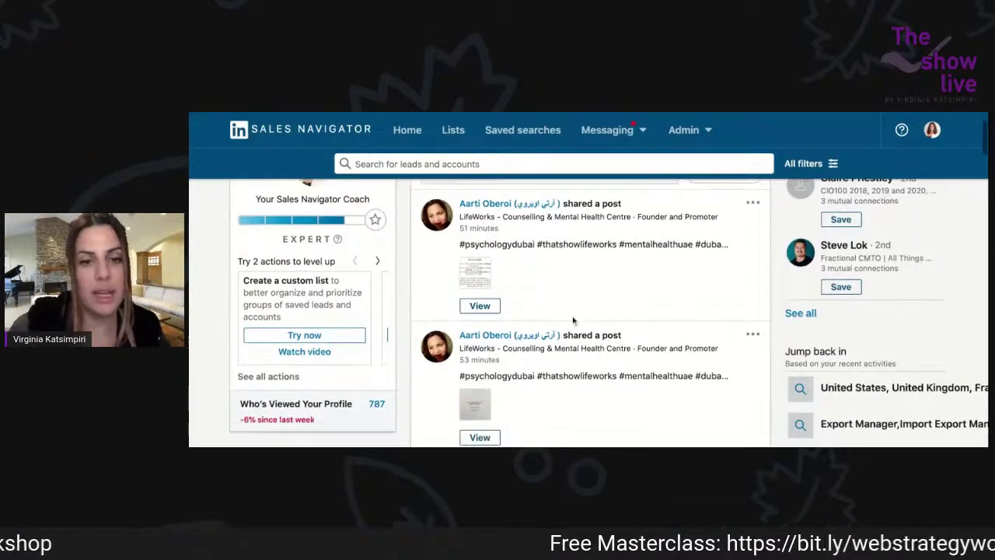
scroll(590, 311, "down", 5)
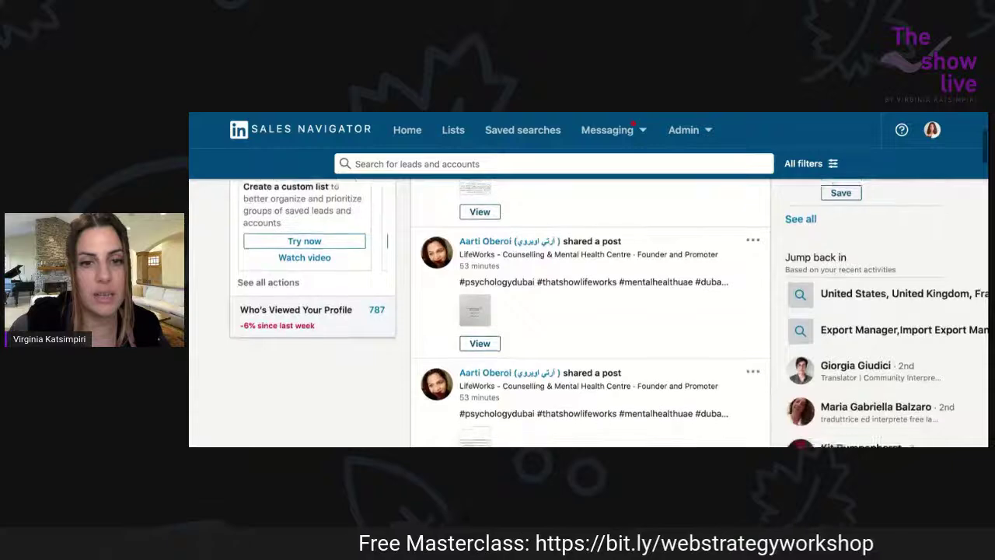
scroll(591, 311, "down", 5)
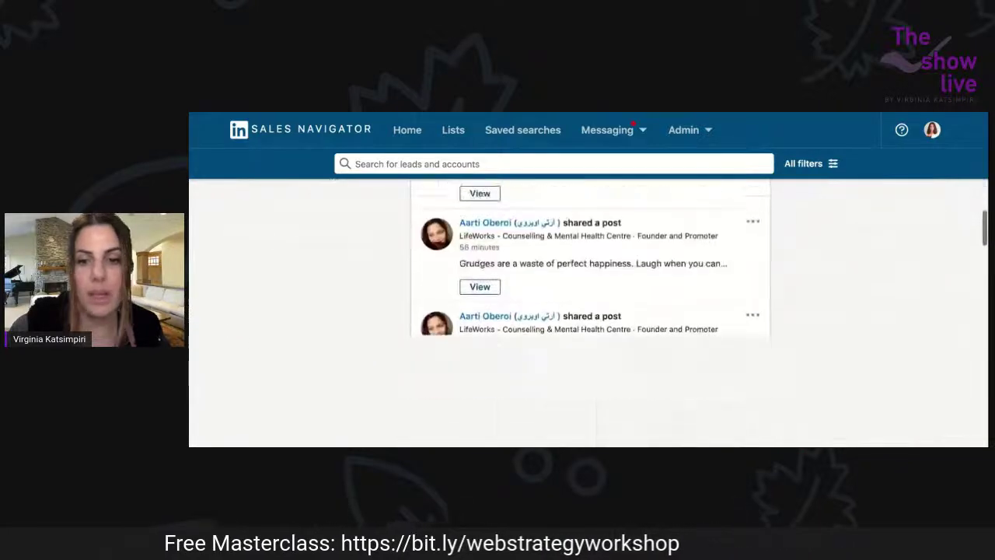
scroll(591, 311, "up", 10)
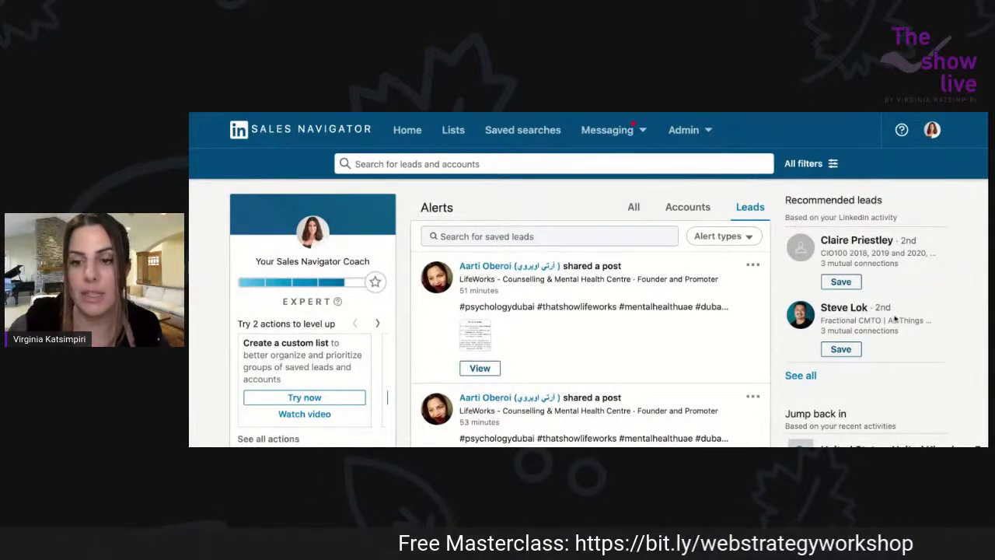
Examine the recommended leads, the recent activities to jump back into and the recommended accounts.
scroll(895, 318, "down", 3)
scroll(895, 318, "down", 1)
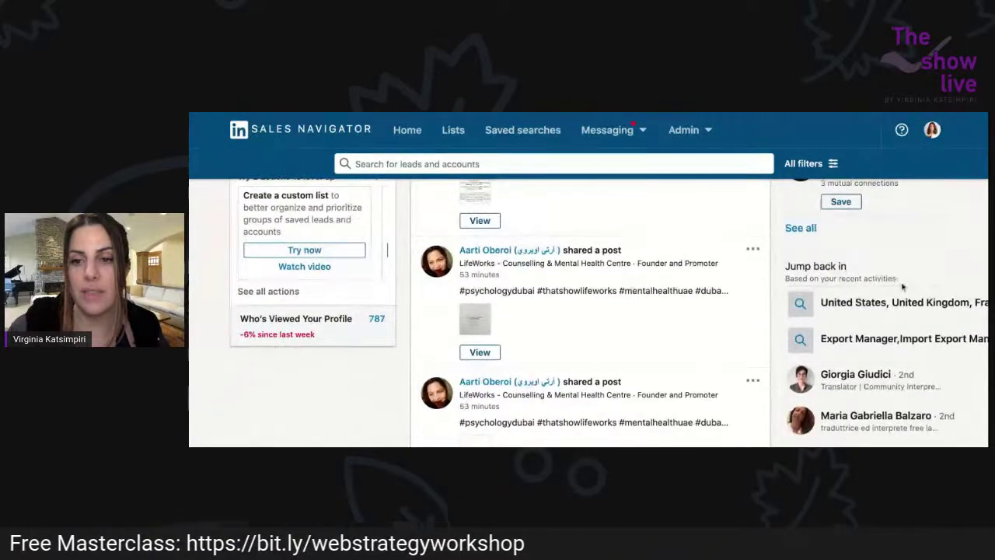
scroll(819, 245, "down", 2)
scroll(818, 245, "down", 5)
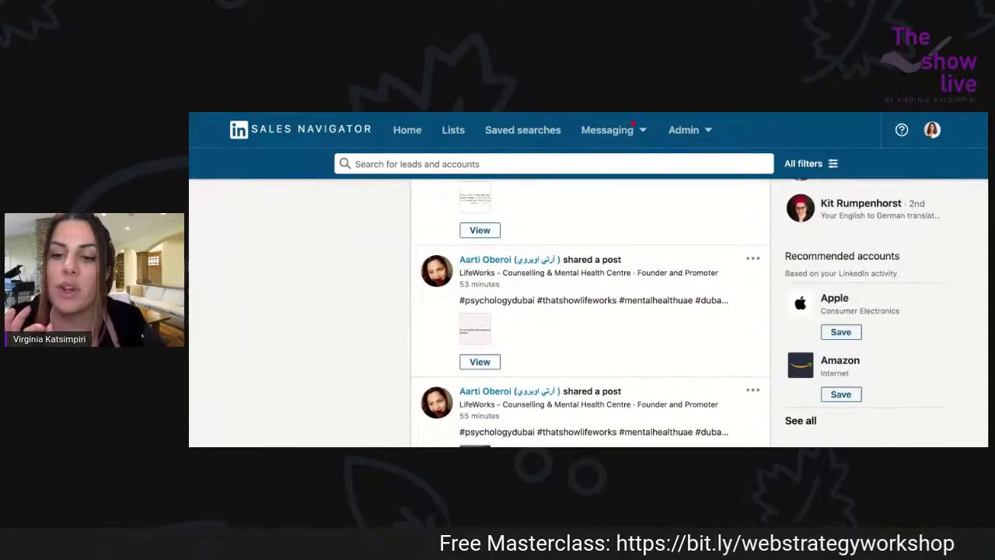
scroll(591, 311, "down", 3)
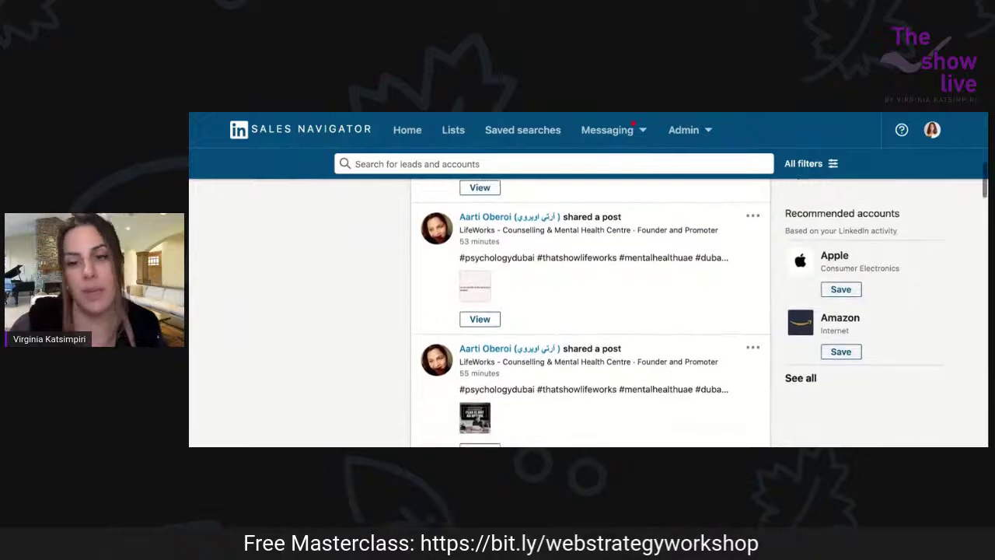
scroll(591, 311, "up", 5)
scroll(305, 395, "down", 2)
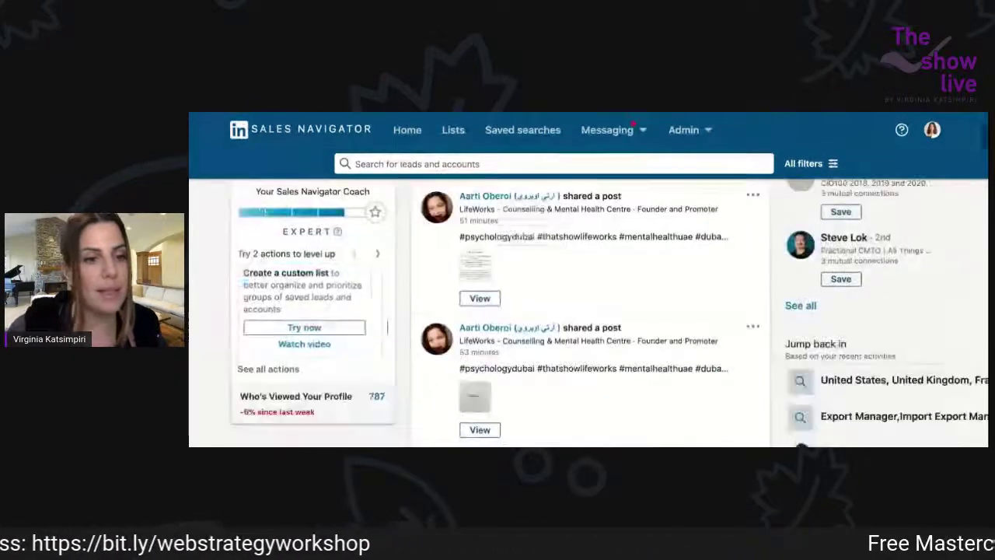
View the next suggested action in the Sales Navigator Coach and open the full list of coach actions.
scroll(305, 395, "up", 2)
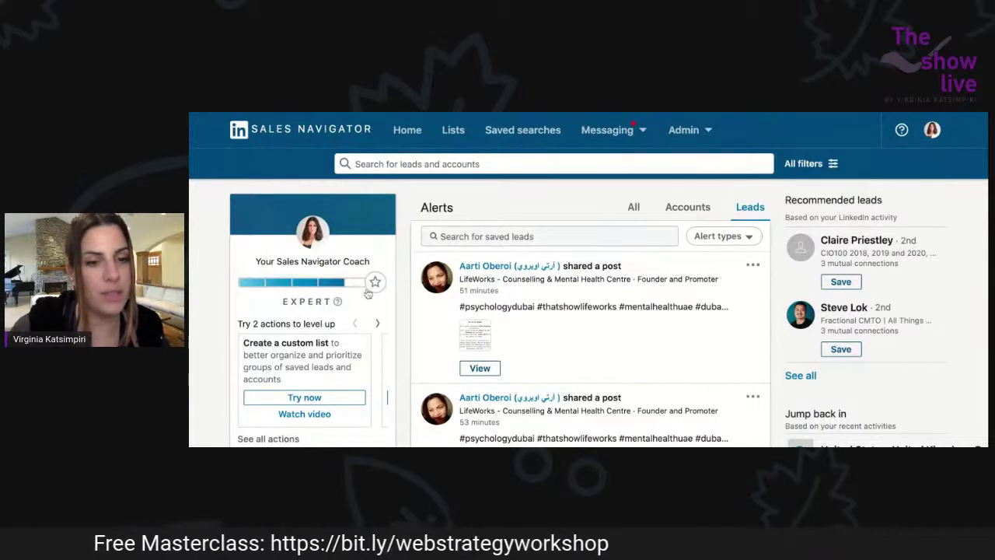
scroll(367, 297, "down", 1)
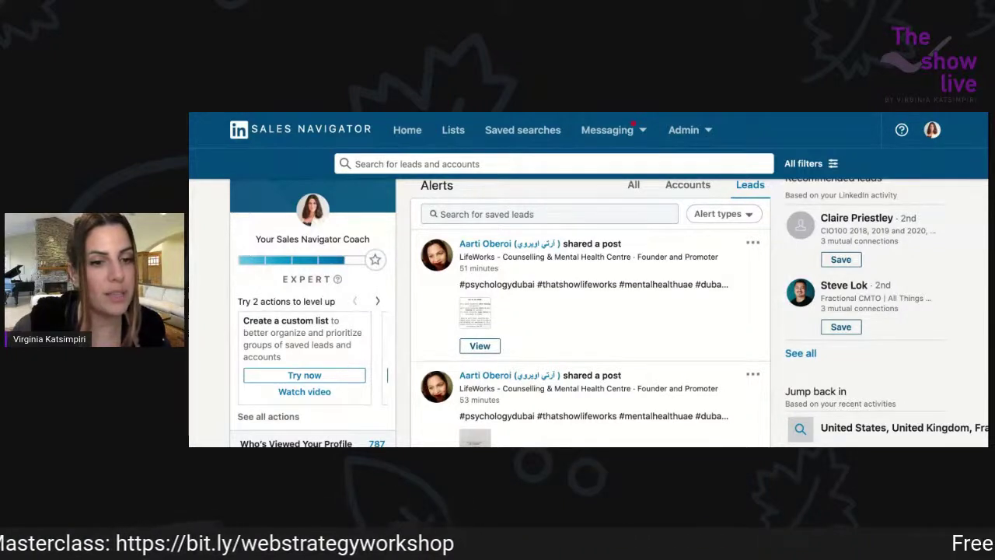
left_click(377, 303)
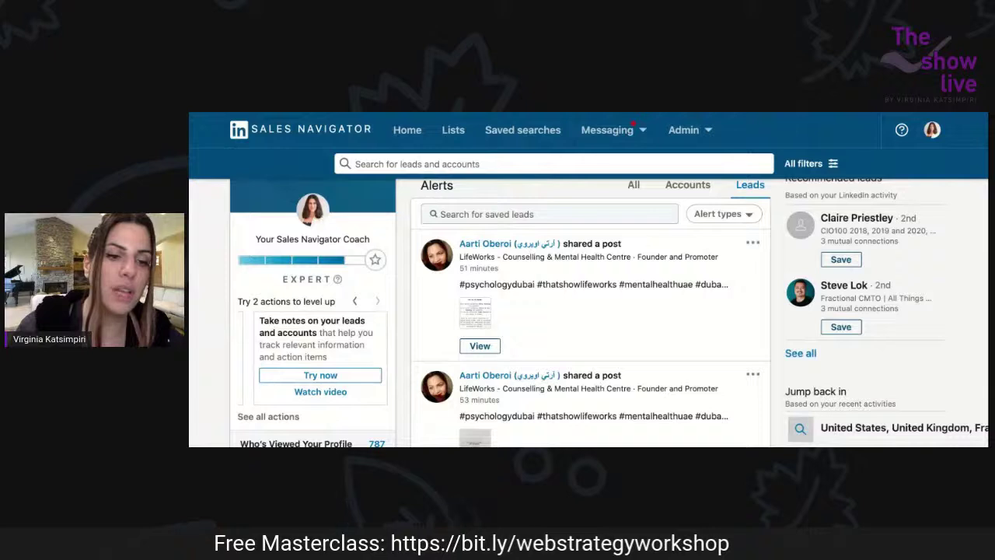
scroll(591, 311, "down", 3)
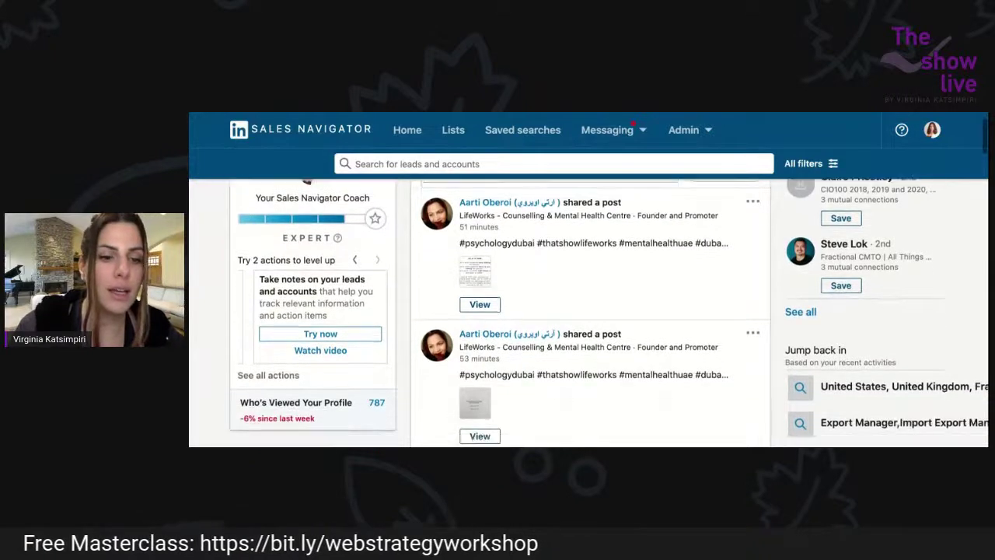
left_click(268, 374)
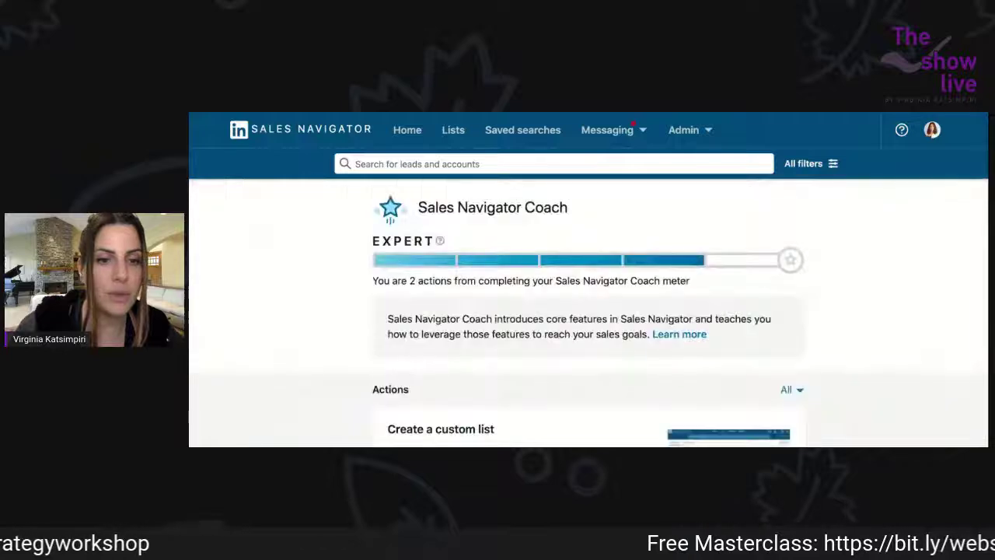
Examine the coach actions for creating a custom list and taking notes on leads and accounts.
scroll(588, 311, "down", 5)
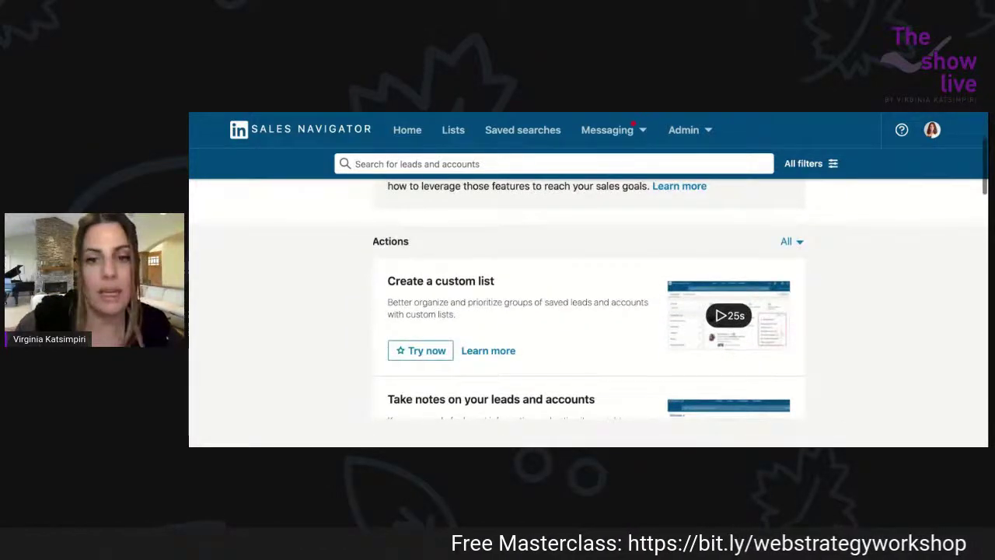
scroll(589, 311, "up", 5)
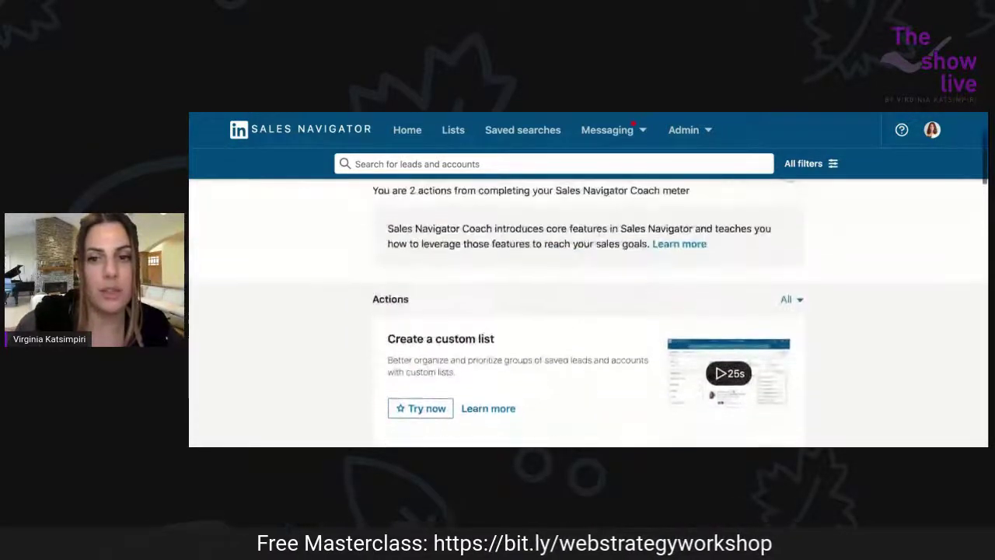
scroll(589, 311, "down", 2)
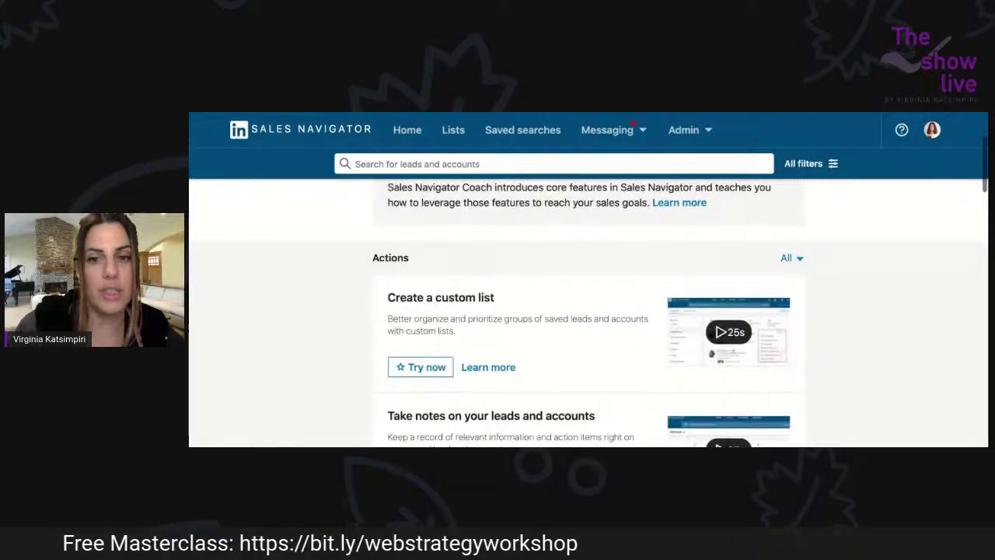
scroll(589, 311, "down", 1)
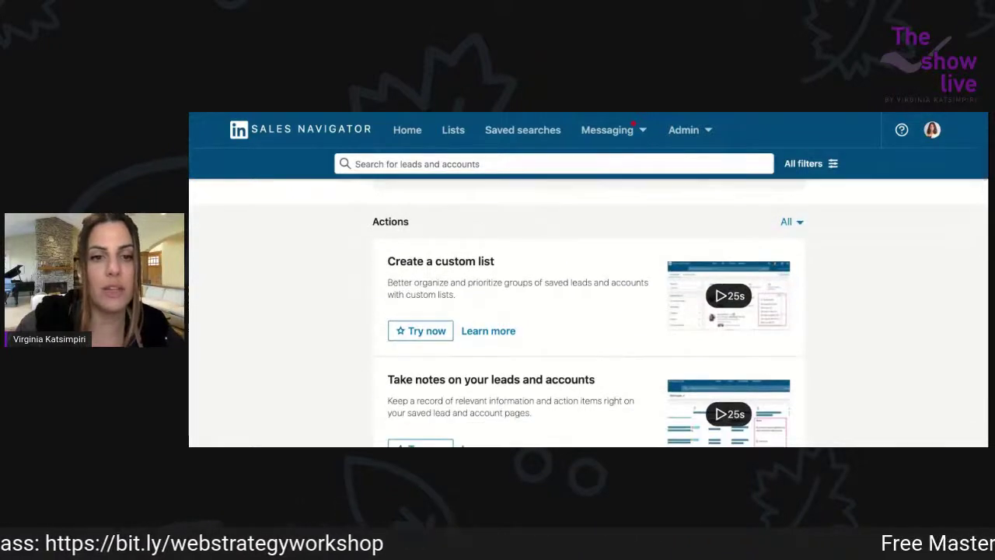
scroll(588, 311, "down", 1)
scroll(589, 311, "down", 2)
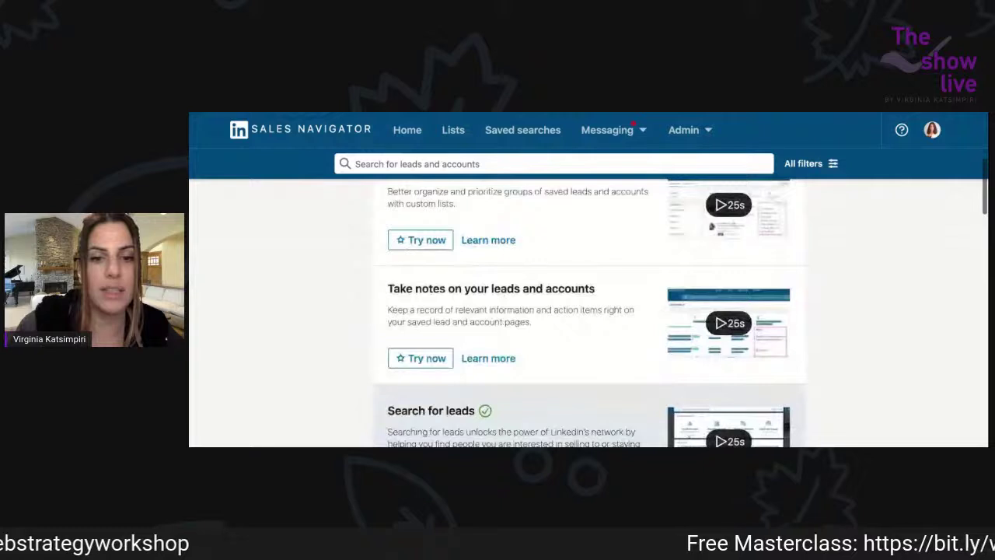
scroll(588, 311, "down", 2)
scroll(589, 311, "down", 1)
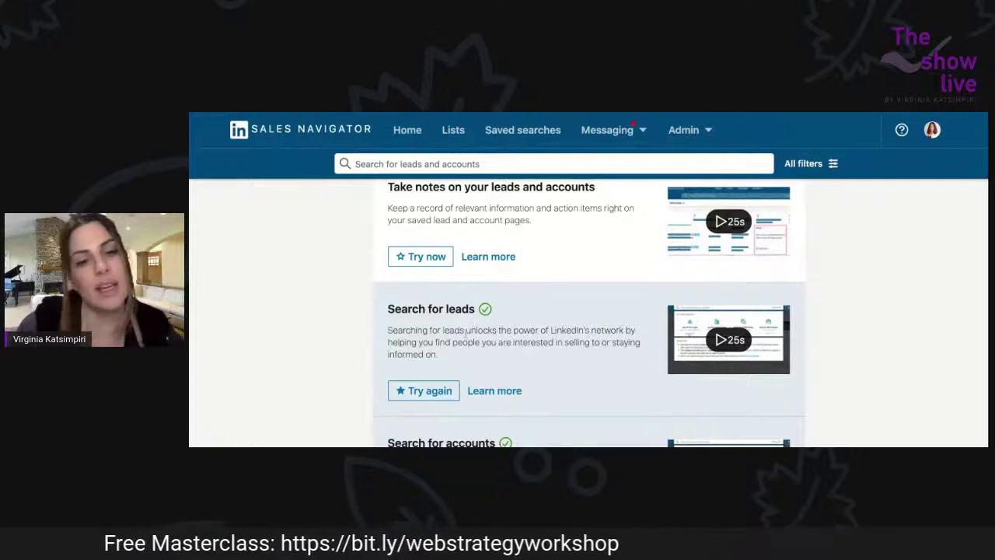
Read through the coach actions for searching for leads and accounts and for saving leads and accounts.
scroll(349, 404, "down", 1)
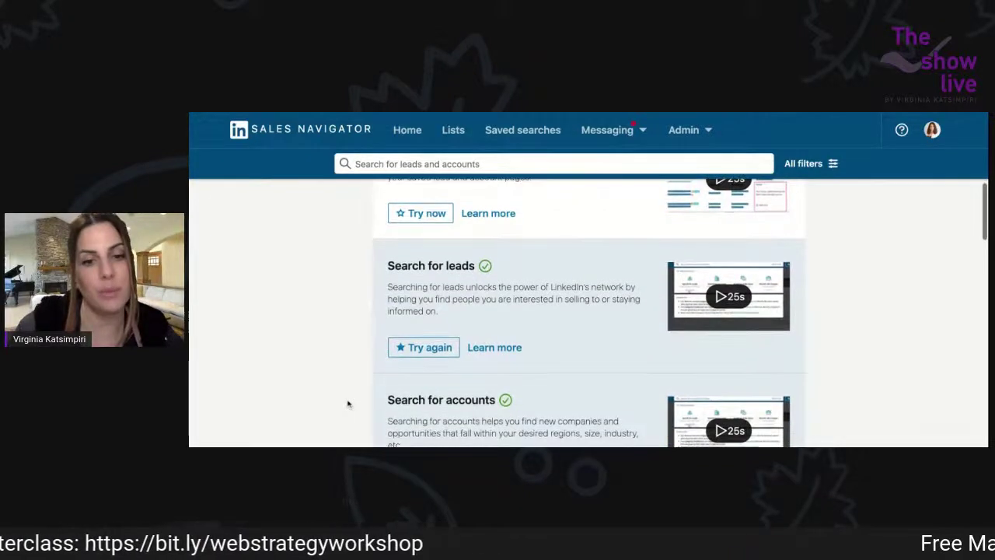
scroll(349, 404, "down", 1)
scroll(349, 404, "down", 4)
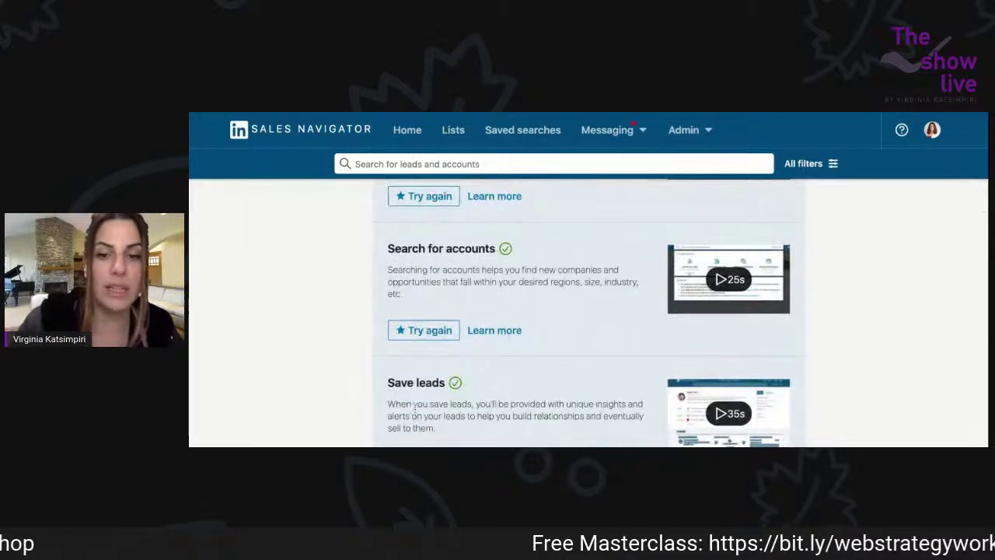
scroll(424, 414, "down", 1)
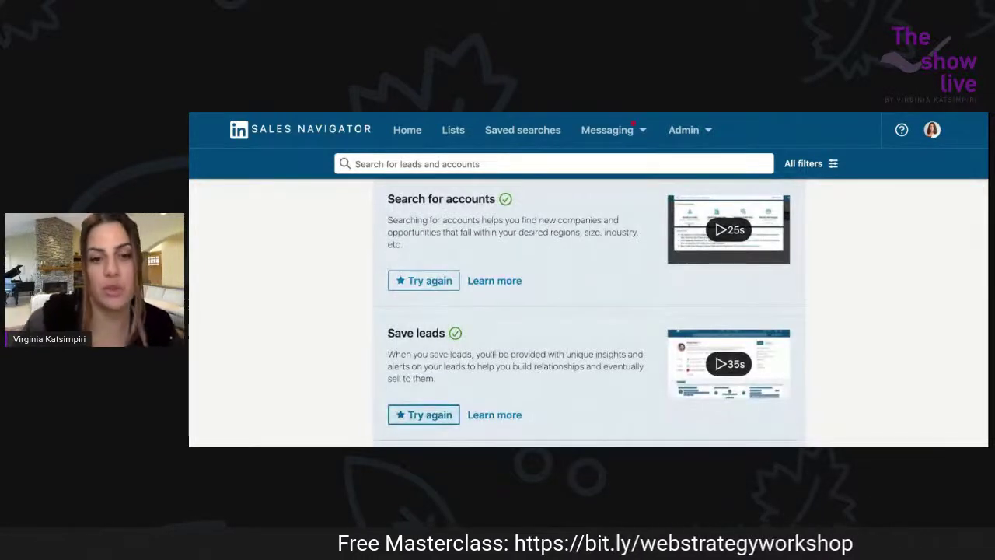
scroll(509, 357, "down", 2)
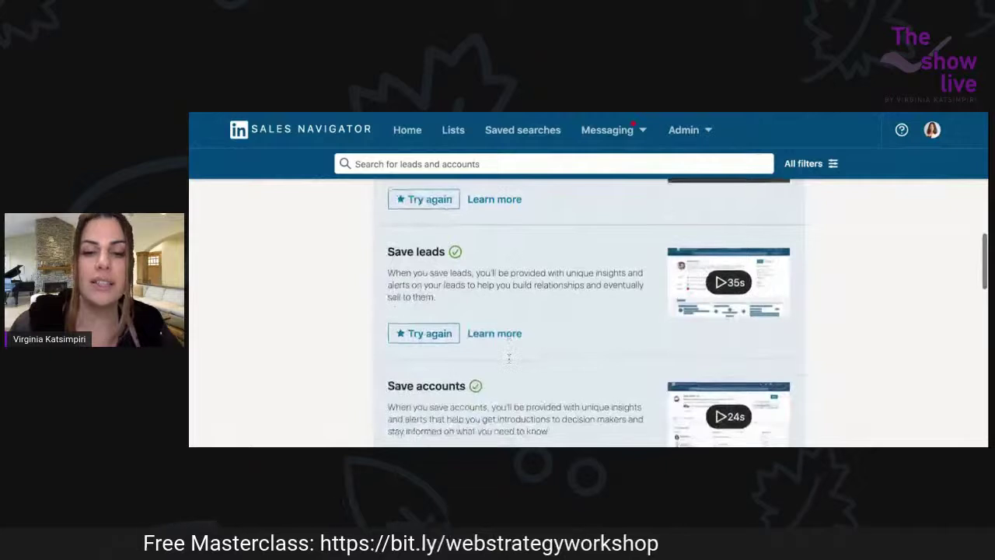
scroll(509, 358, "down", 1)
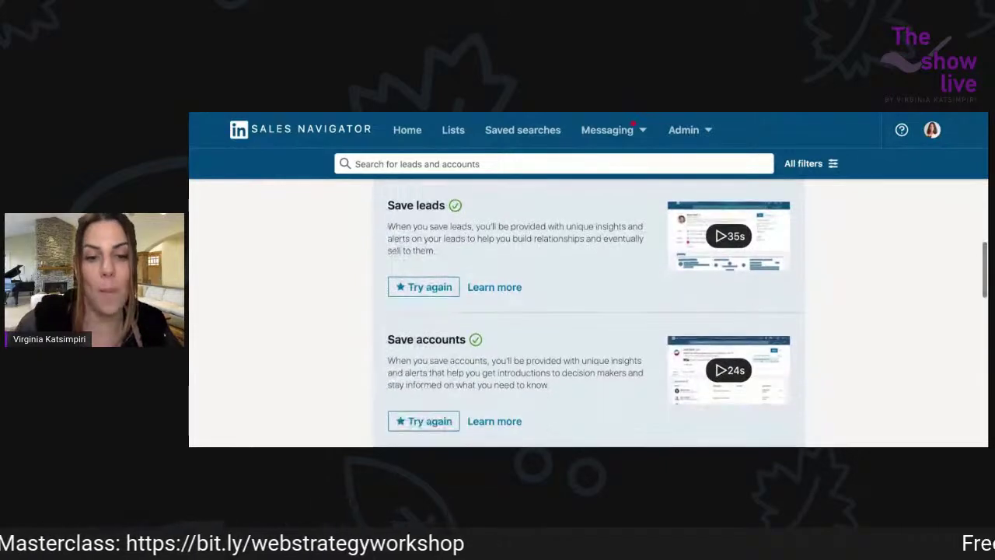
scroll(509, 357, "down", 2)
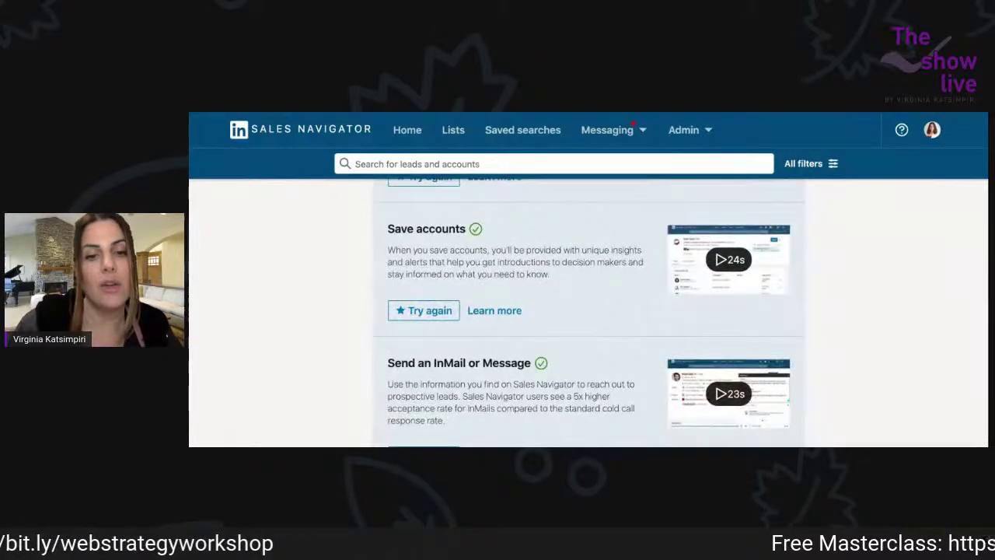
Highlight the word InMail in the messaging action and examine the advanced lead search and advanced account search actions.
scroll(433, 342, "down", 1)
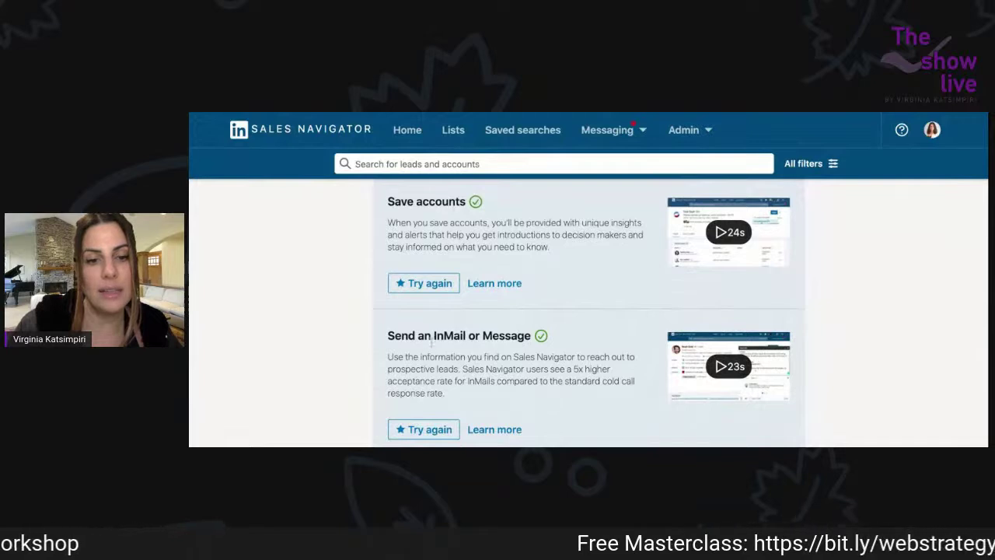
left_click_drag(432, 336, 466, 335)
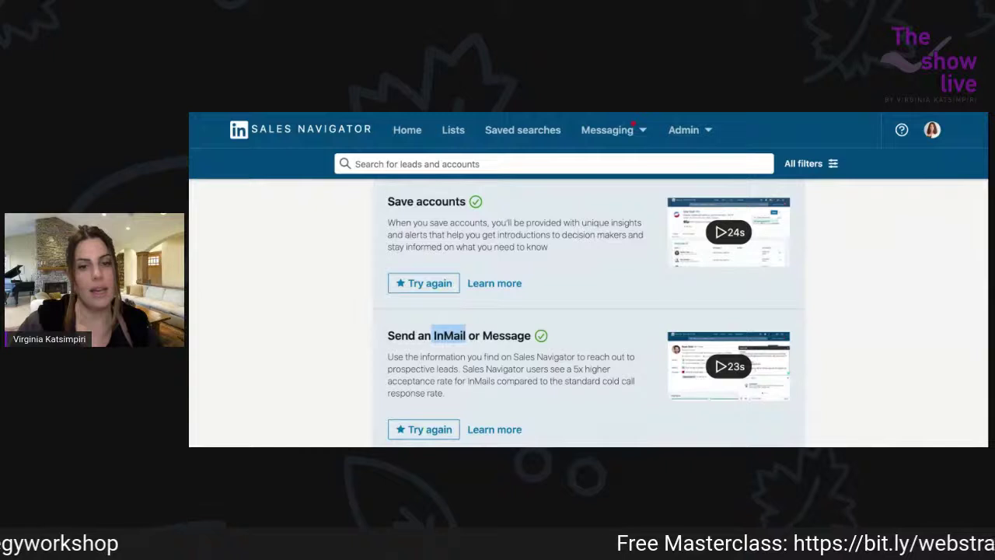
scroll(588, 311, "down", 2)
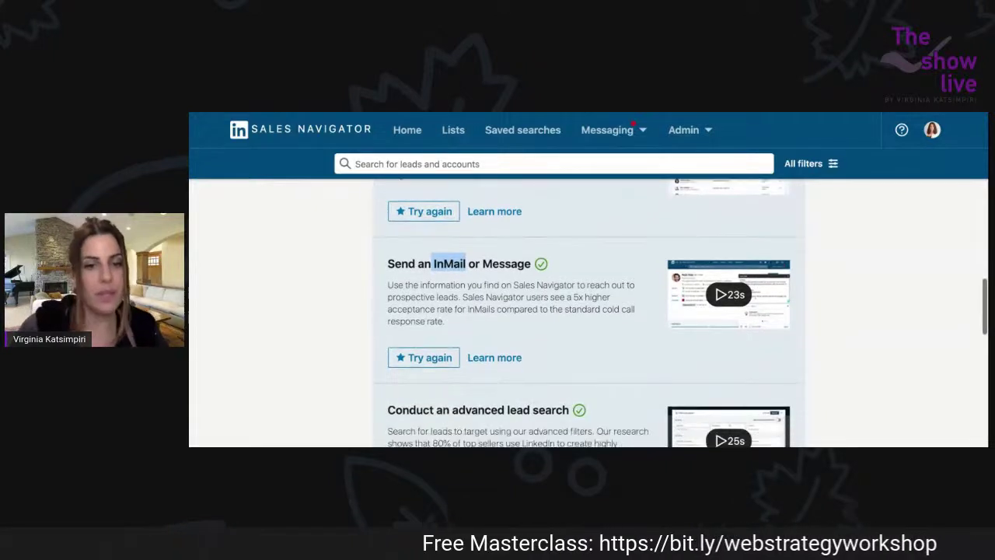
scroll(587, 311, "down", 1)
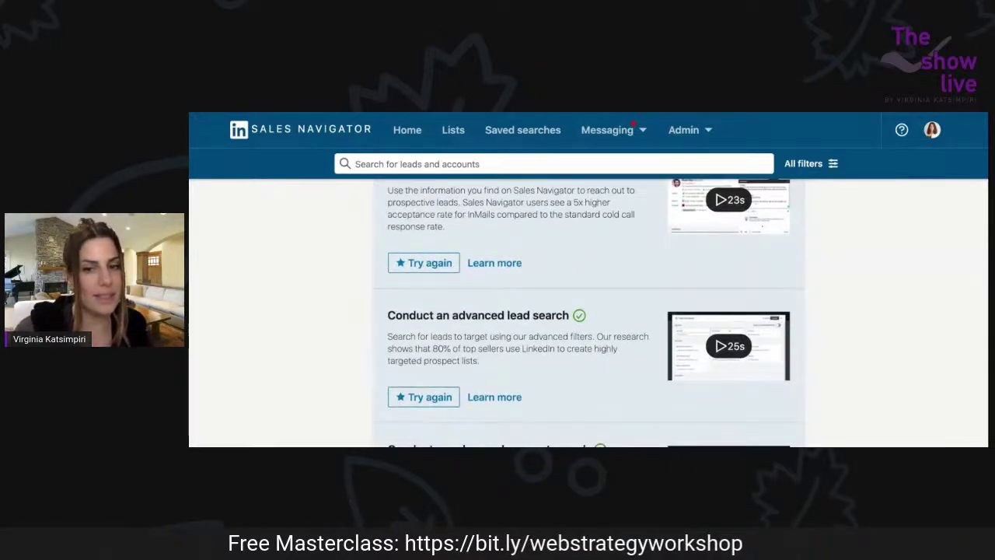
scroll(494, 370, "down", 1)
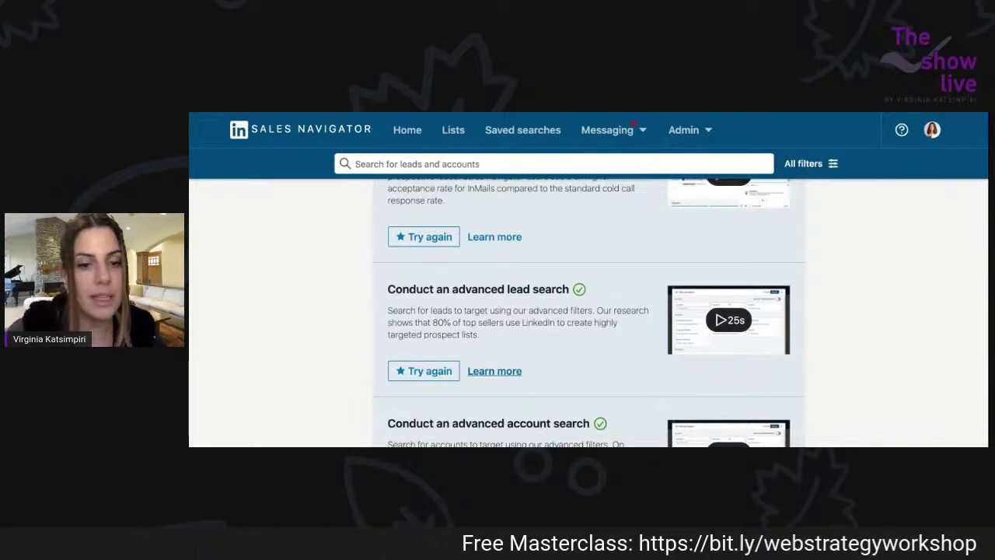
scroll(495, 371, "down", 3)
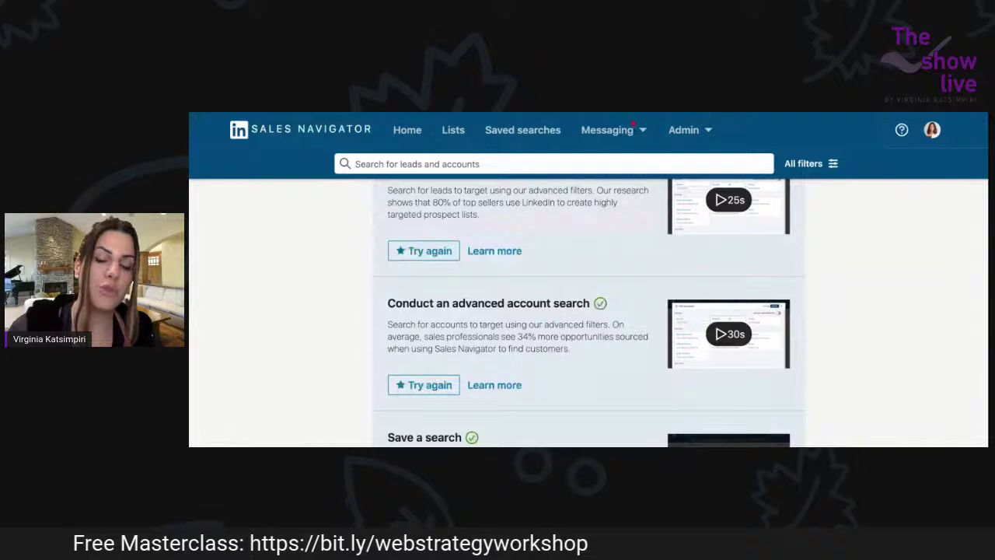
scroll(589, 314, "down", 1)
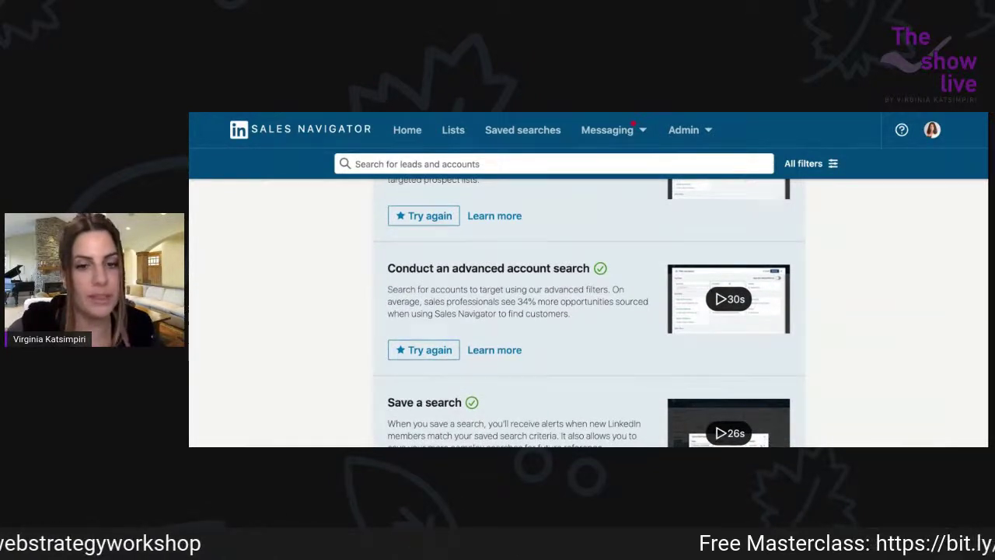
scroll(589, 314, "down", 1)
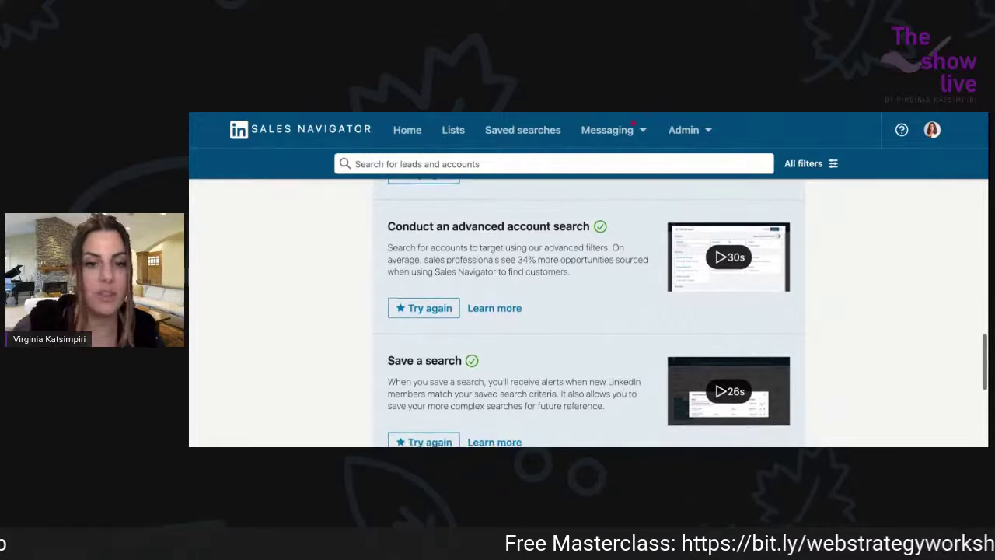
Review the coach actions for saving a search, trying the mobile app and syncing the calendar, and return to the page's beginning.
scroll(495, 367, "down", 2)
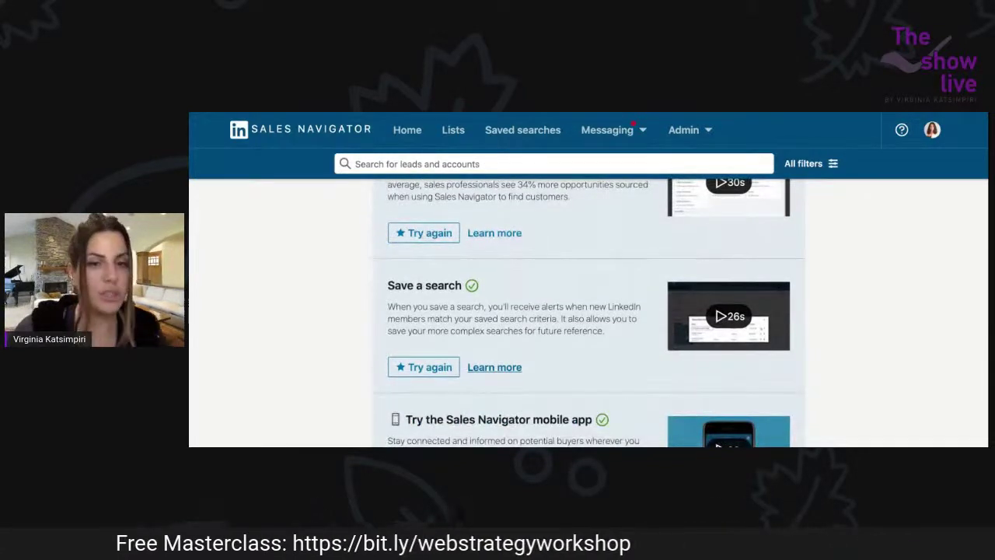
scroll(588, 313, "down", 1)
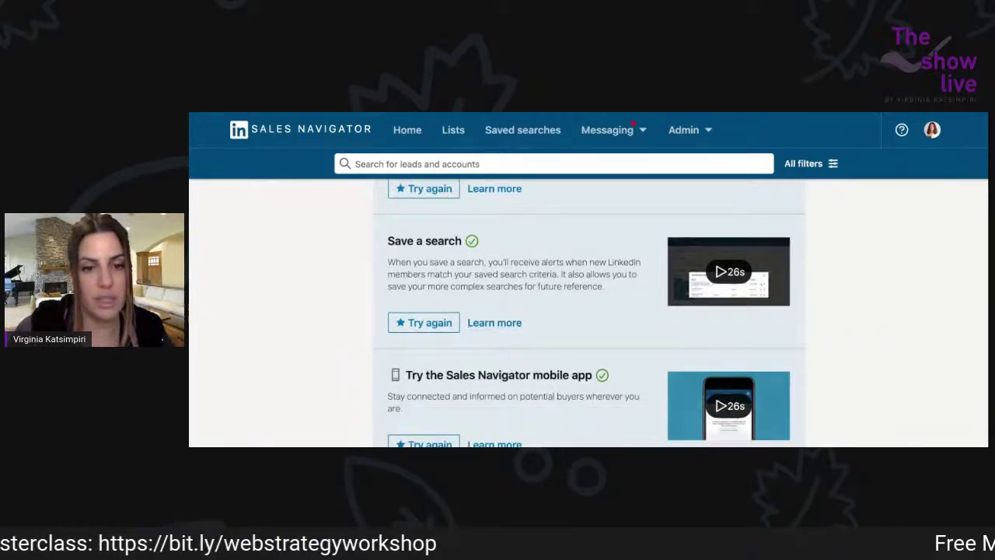
scroll(589, 313, "down", 1)
scroll(589, 313, "down", 1)
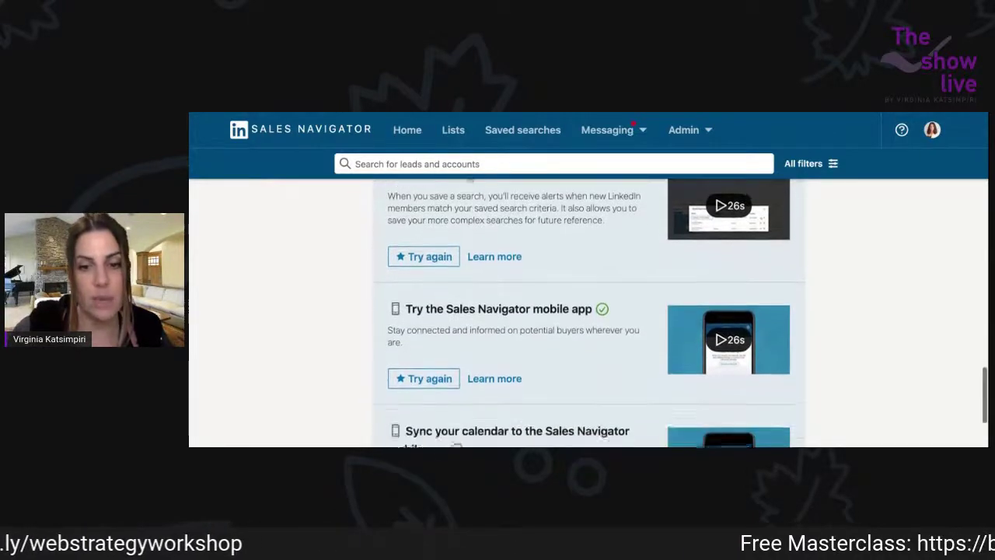
scroll(589, 312, "down", 1)
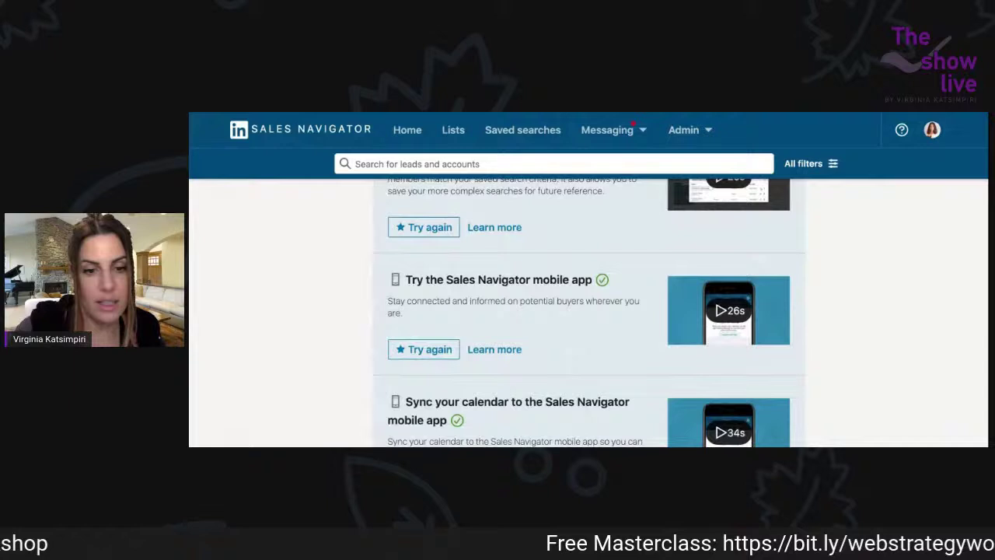
scroll(588, 313, "down", 1)
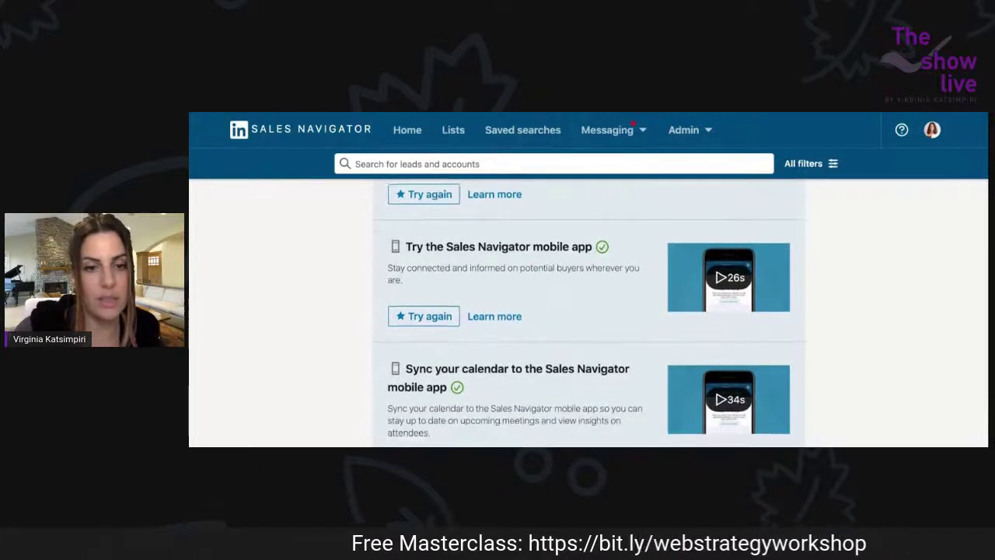
scroll(589, 313, "down", 1)
scroll(588, 313, "down", 1)
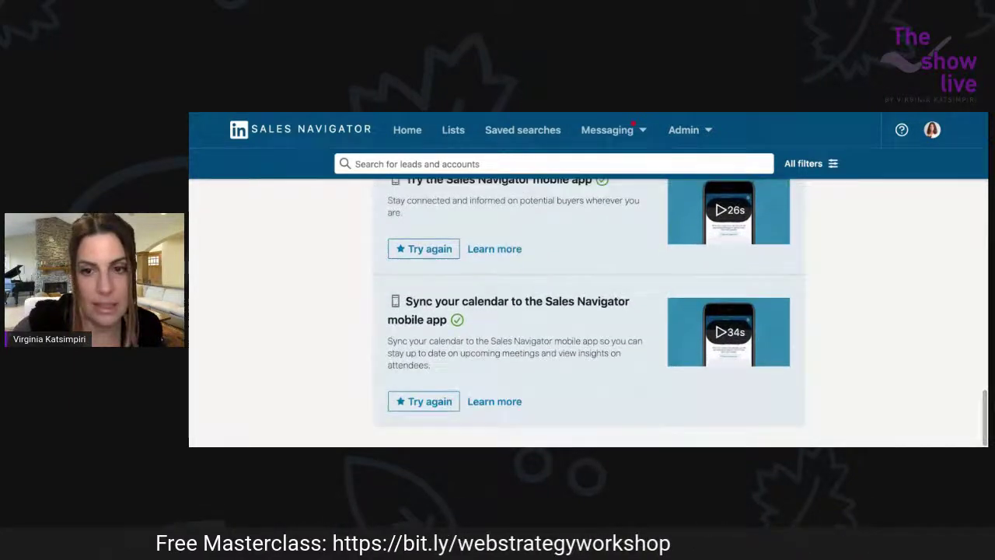
scroll(589, 312, "up", 20)
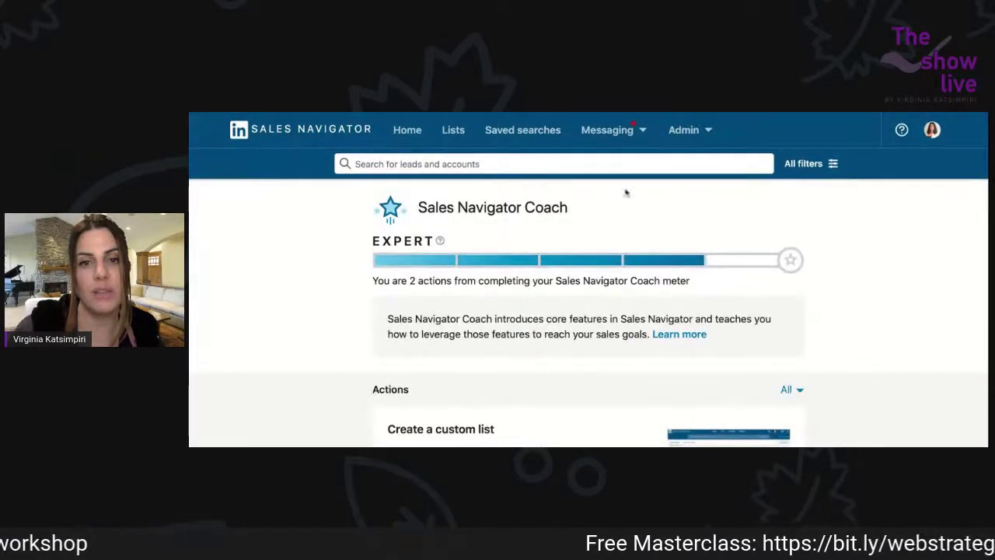
Open the full set of search filters and switch applying the sales preferences on and back off.
left_click(800, 164)
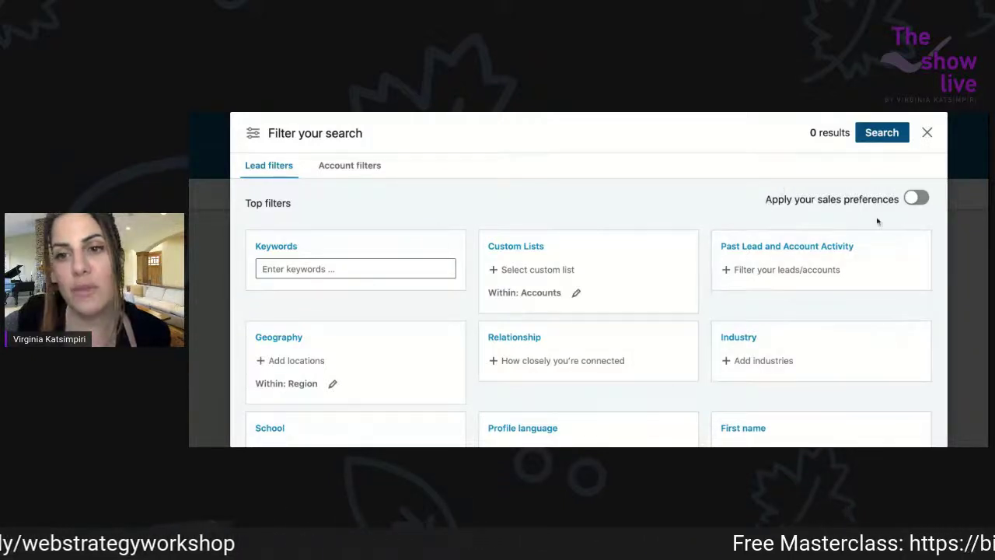
left_click(921, 200)
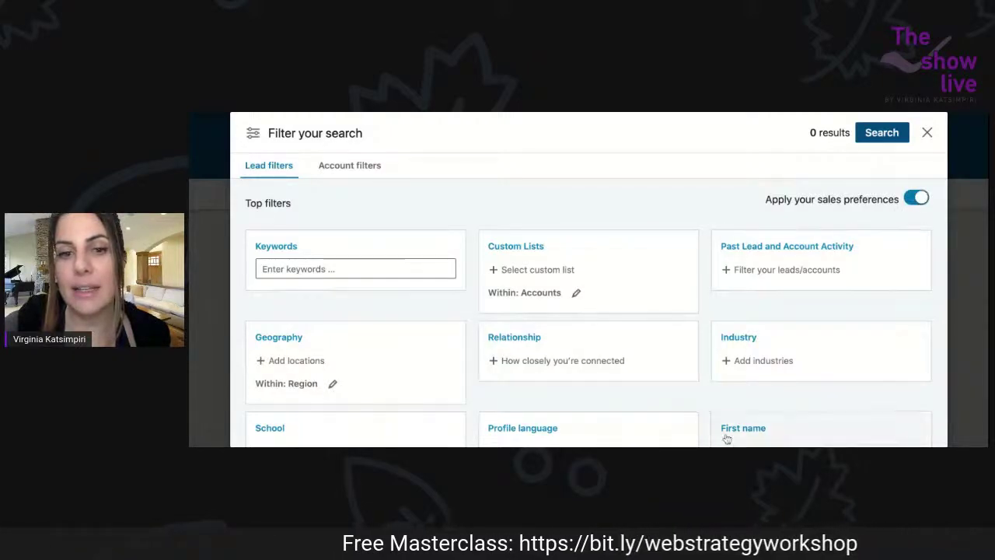
left_click(909, 203)
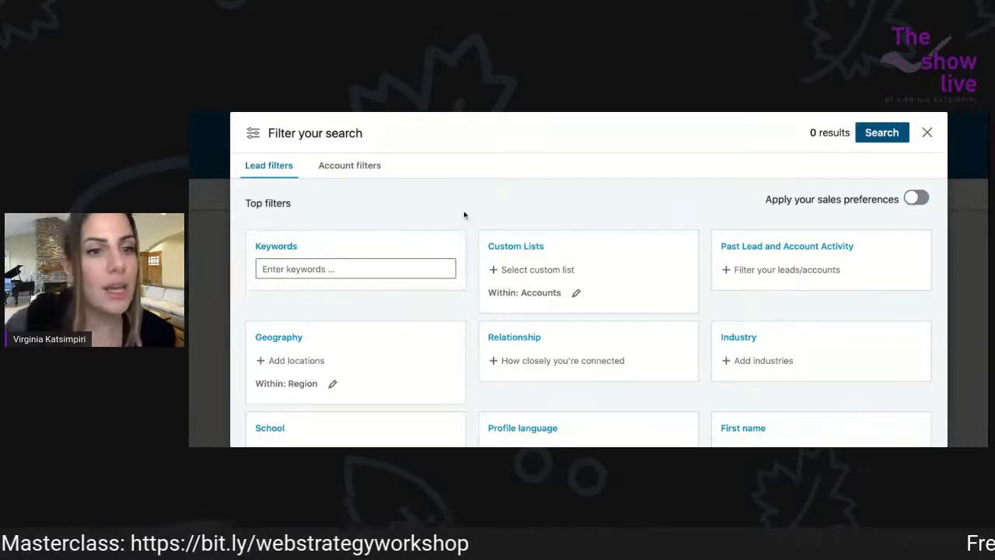
Look through the top lead filters, and expand and collapse the Industry filter without adding an industry.
scroll(465, 216, "down", 1)
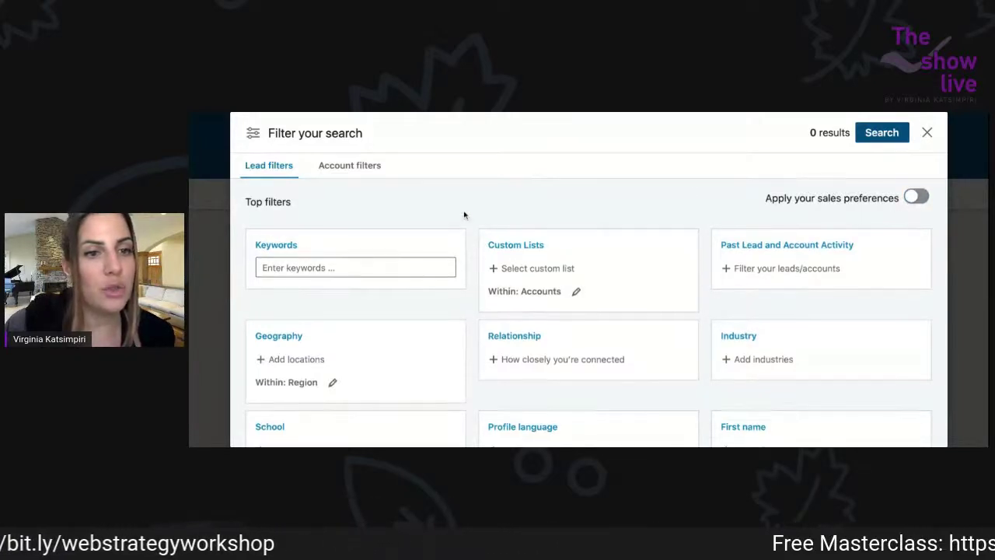
scroll(464, 216, "down", 3)
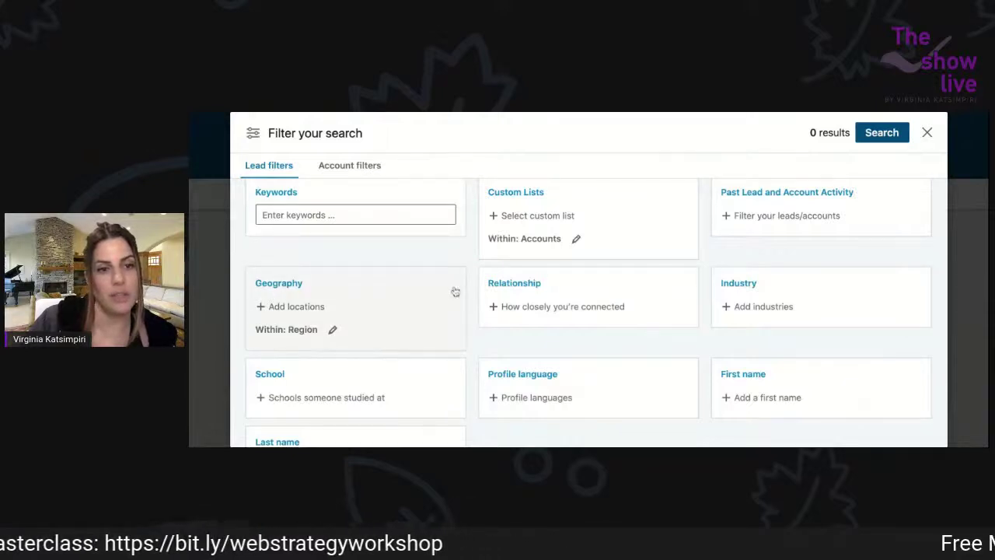
scroll(455, 291, "down", 2)
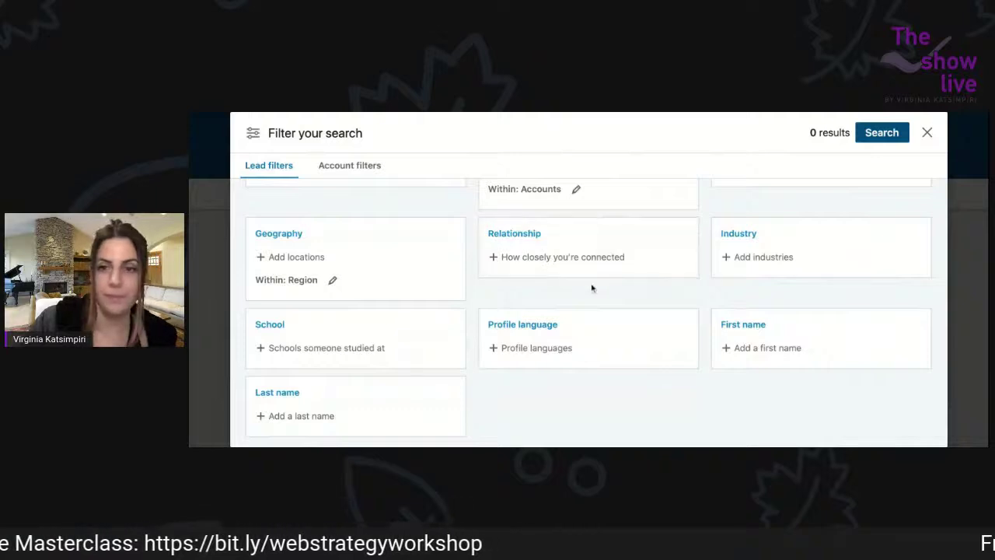
left_click(732, 240)
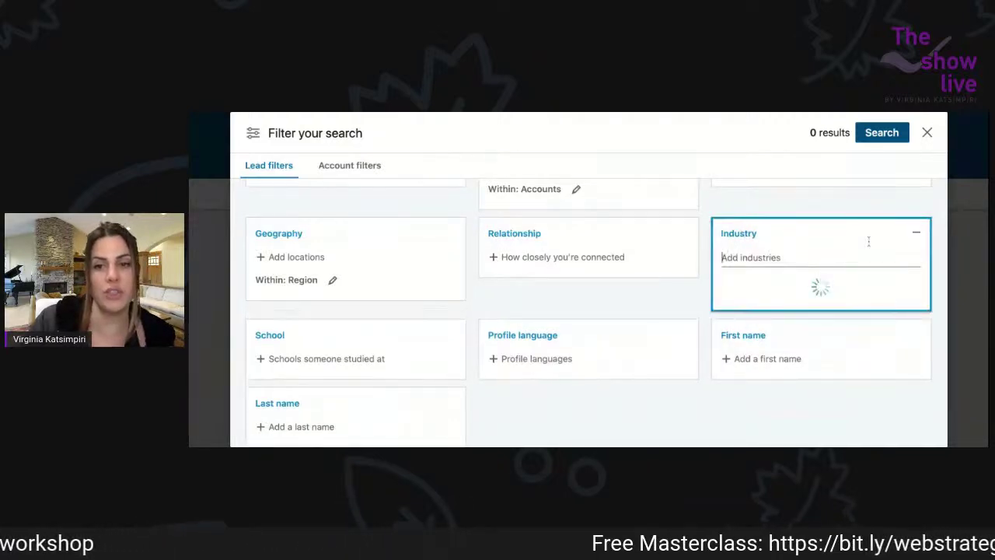
left_click(856, 208)
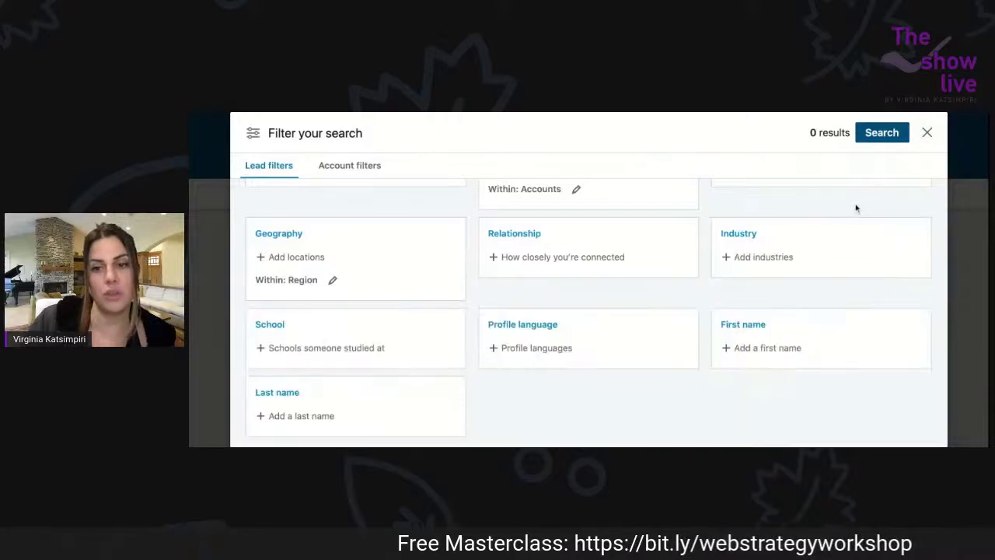
Expand the Industry lead filter, browse its list of industries and collapse it without choosing one.
left_click(788, 258)
scroll(780, 339, "down", 5)
scroll(783, 356, "down", 4)
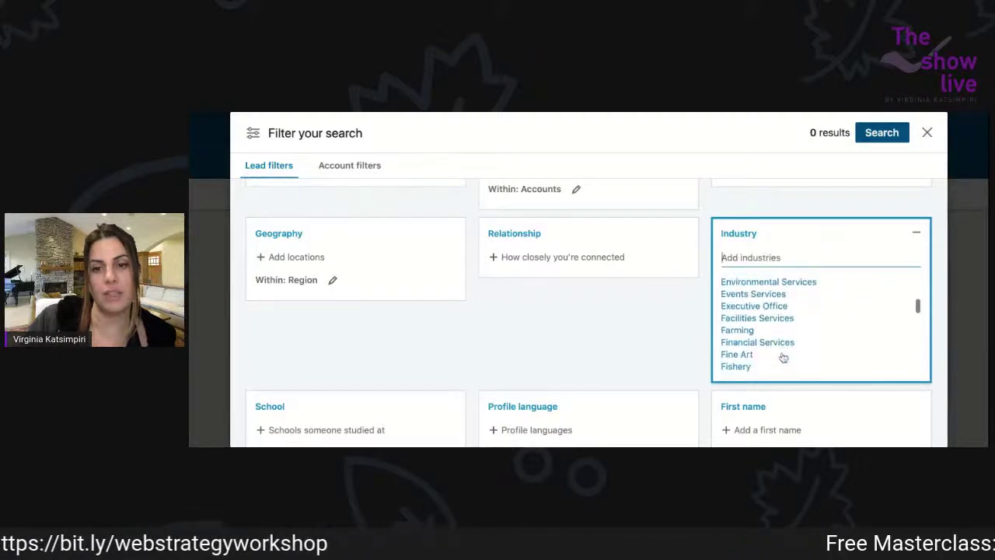
scroll(784, 357, "down", 4)
scroll(784, 357, "down", 6)
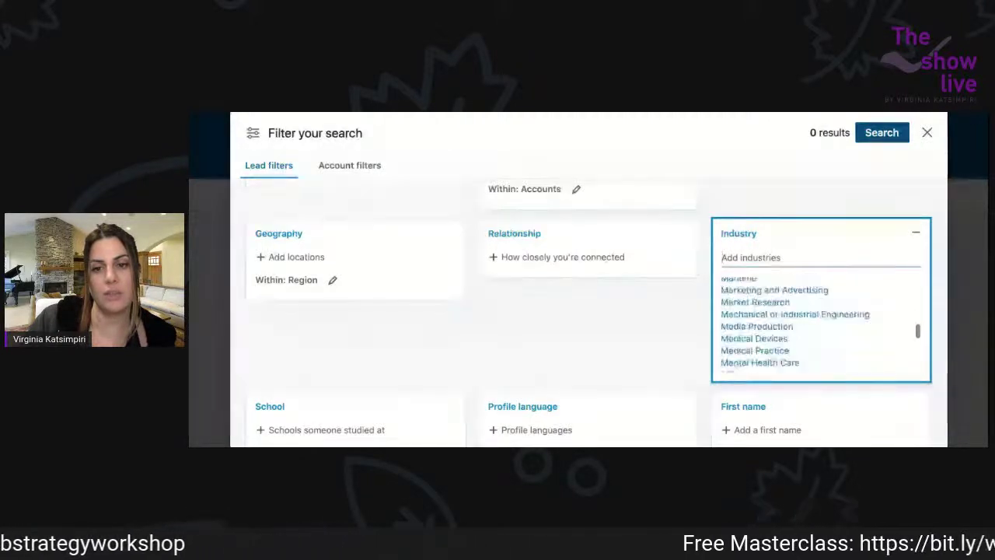
left_click(649, 332)
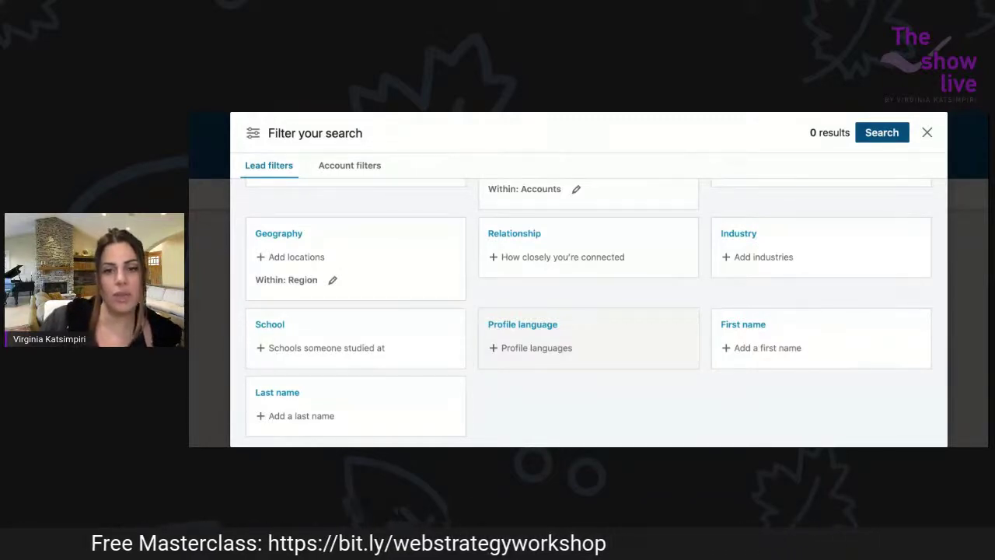
Examine the role and tenure lead filters, including seniority level, function, title and years of experience.
scroll(588, 311, "down", 3)
scroll(588, 311, "down", 2)
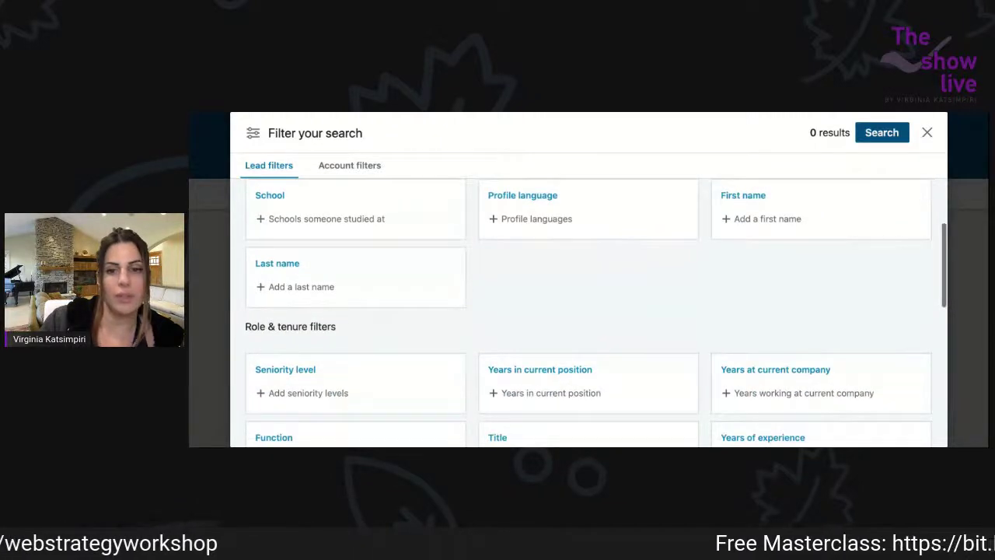
scroll(588, 311, "down", 2)
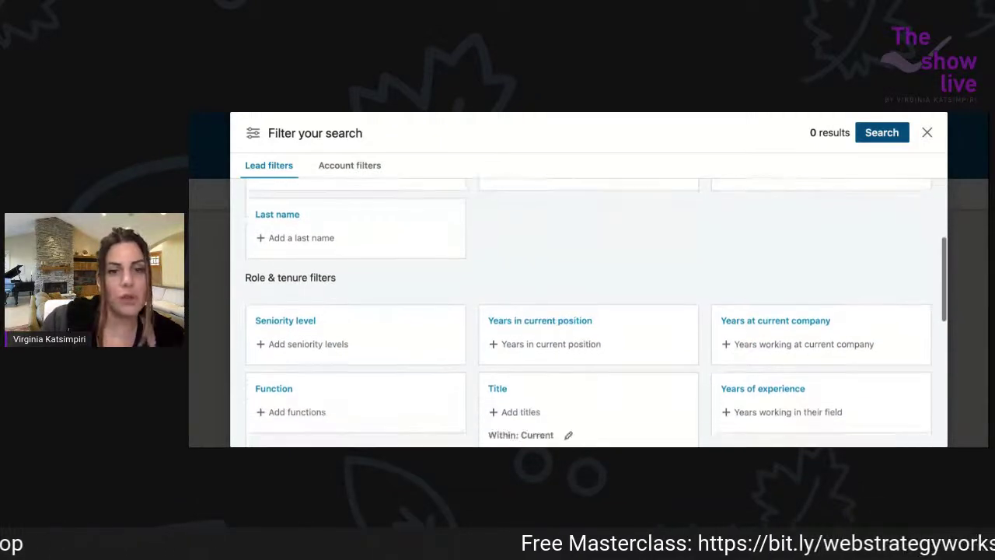
scroll(589, 311, "down", 1)
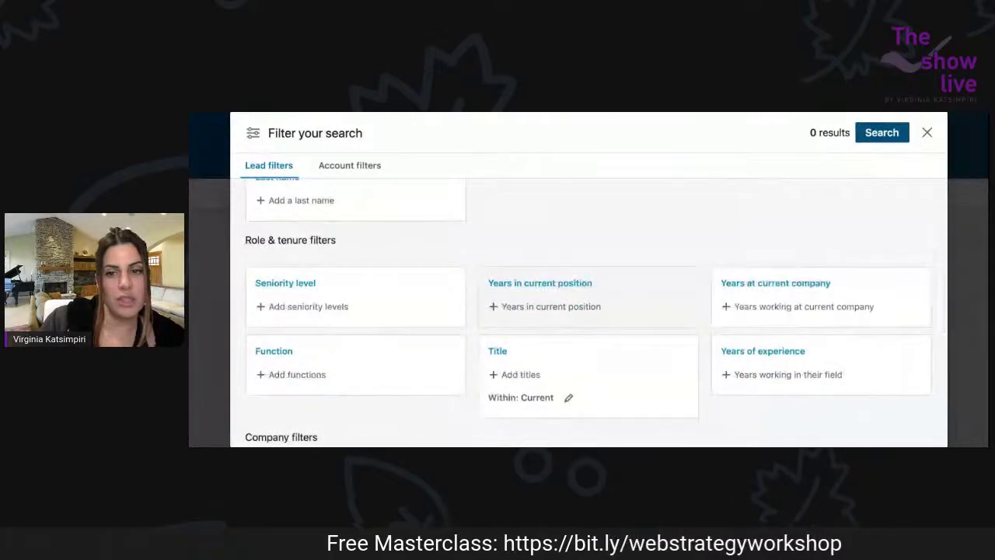
scroll(589, 311, "down", 1)
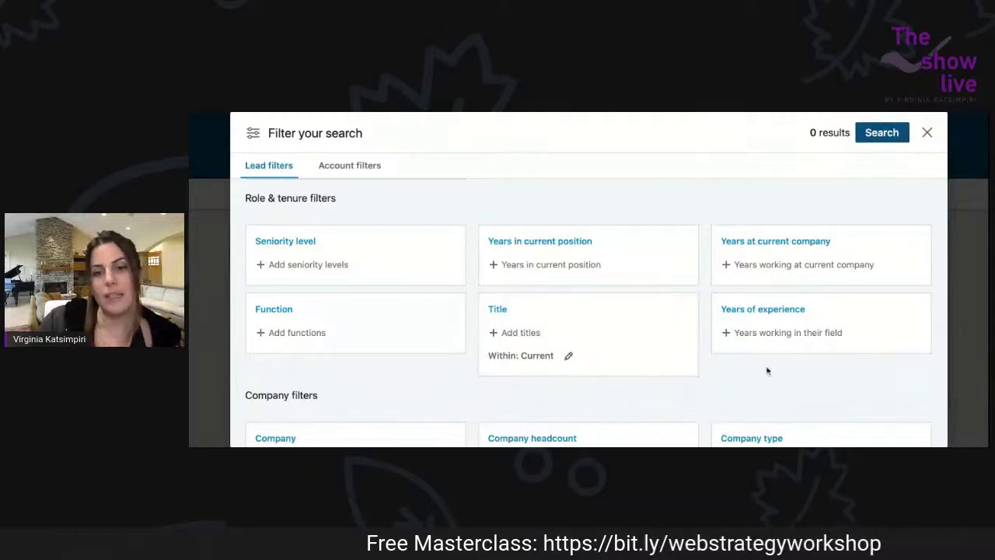
scroll(770, 372, "down", 1)
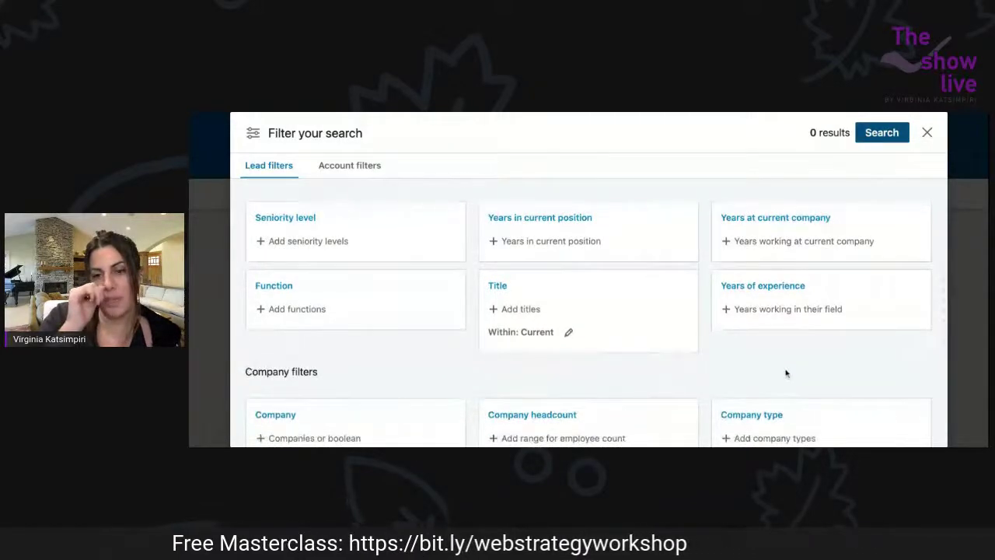
Examine the company lead filters and the other filters for membership date, groups, tags and posted content keywords.
scroll(786, 373, "down", 3)
scroll(773, 374, "down", 2)
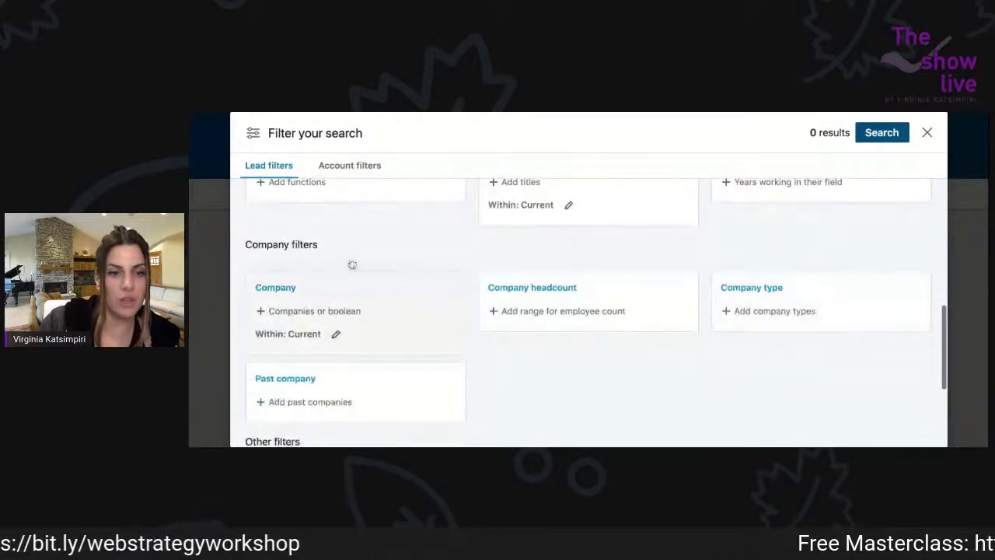
scroll(484, 373, "down", 1)
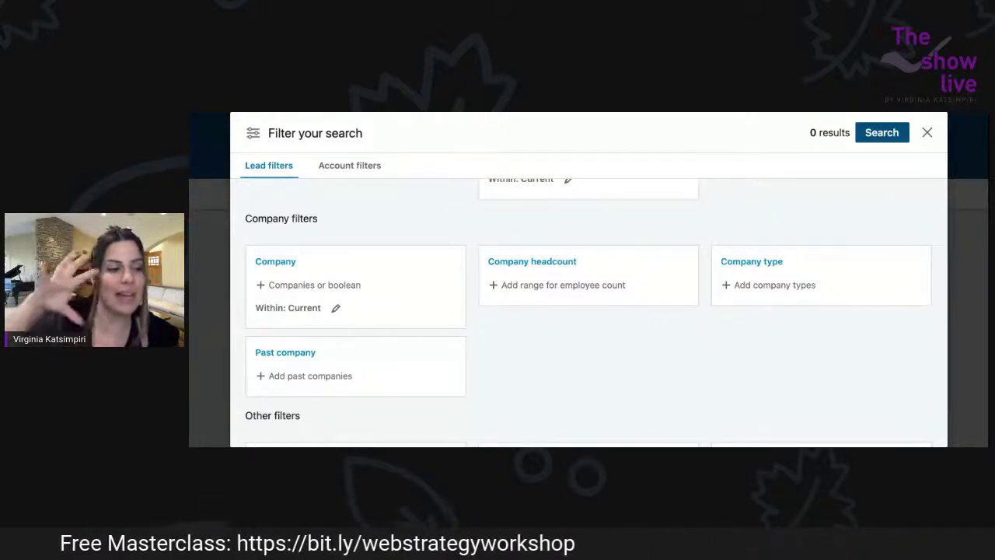
scroll(524, 373, "down", 3)
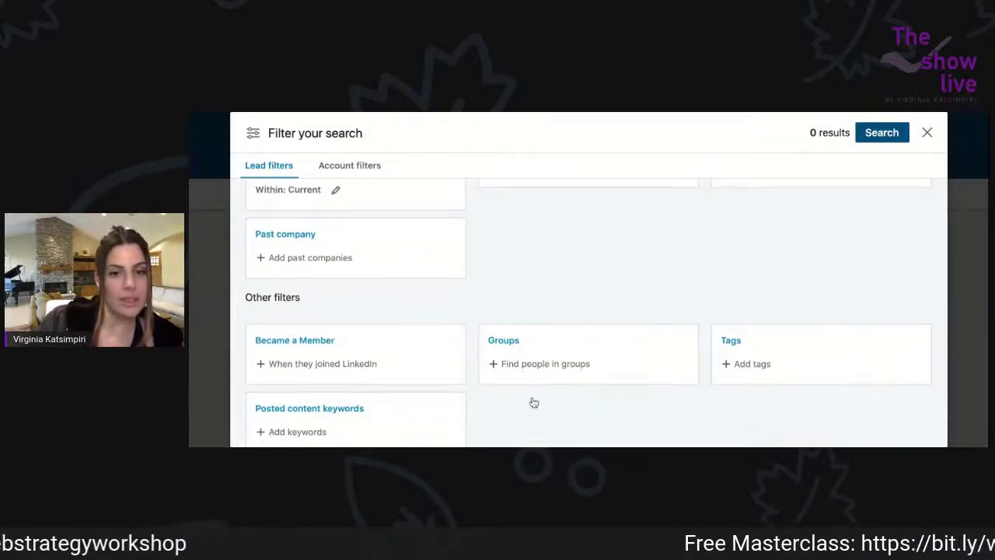
scroll(534, 403, "down", 1)
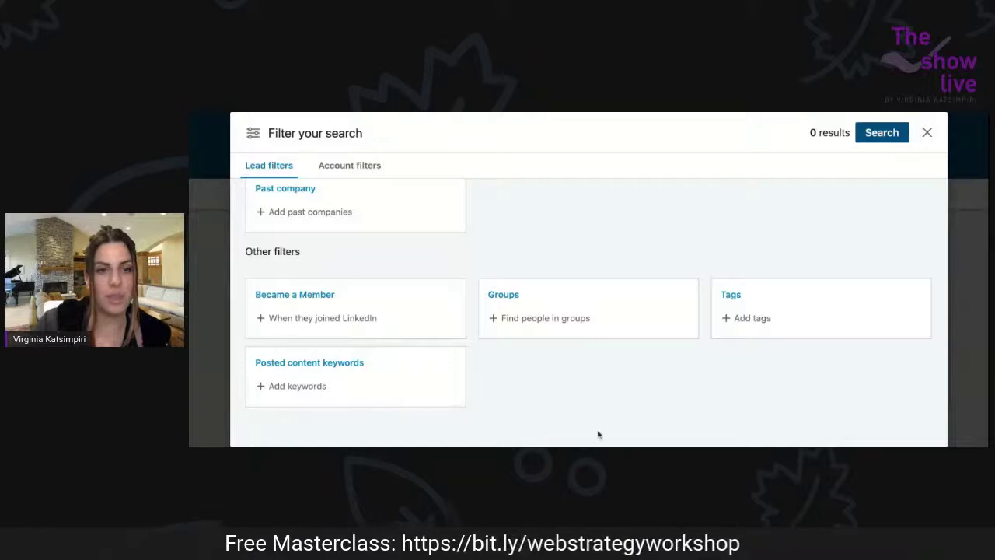
Go through all the lead filters once more, from the top filters down to the posted content keywords.
scroll(636, 354, "up", 3)
scroll(635, 355, "up", 10)
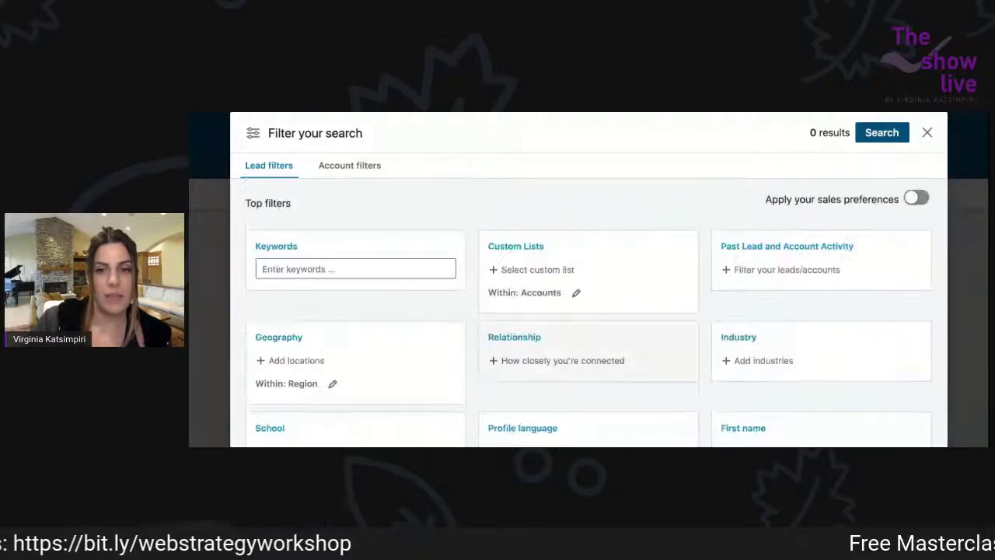
scroll(596, 304, "down", 2)
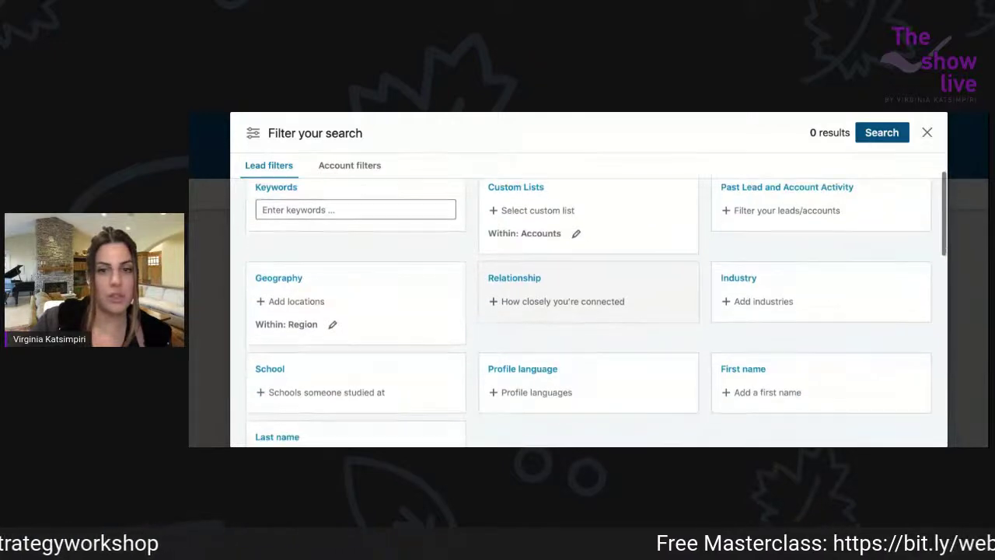
scroll(596, 305, "down", 2)
scroll(596, 305, "down", 3)
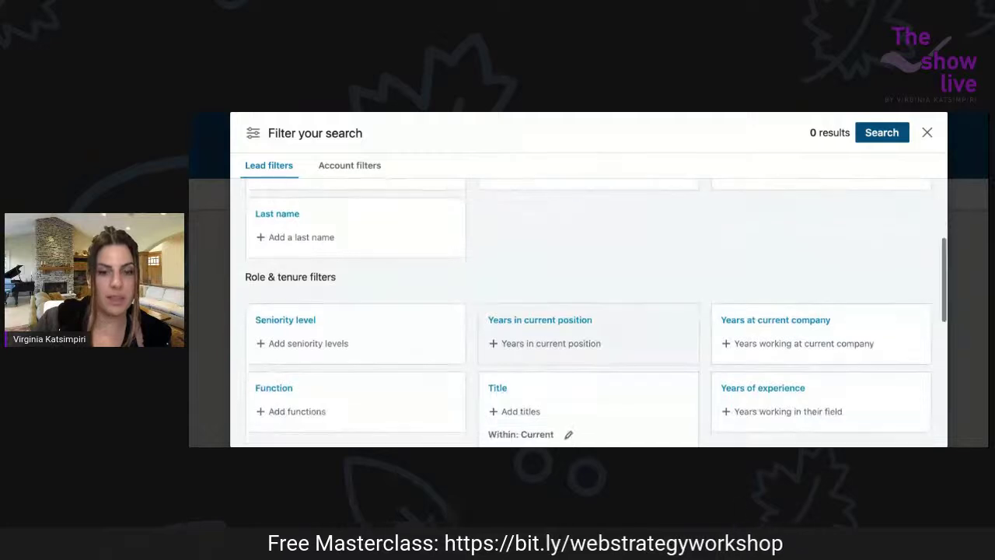
scroll(596, 365, "down", 1)
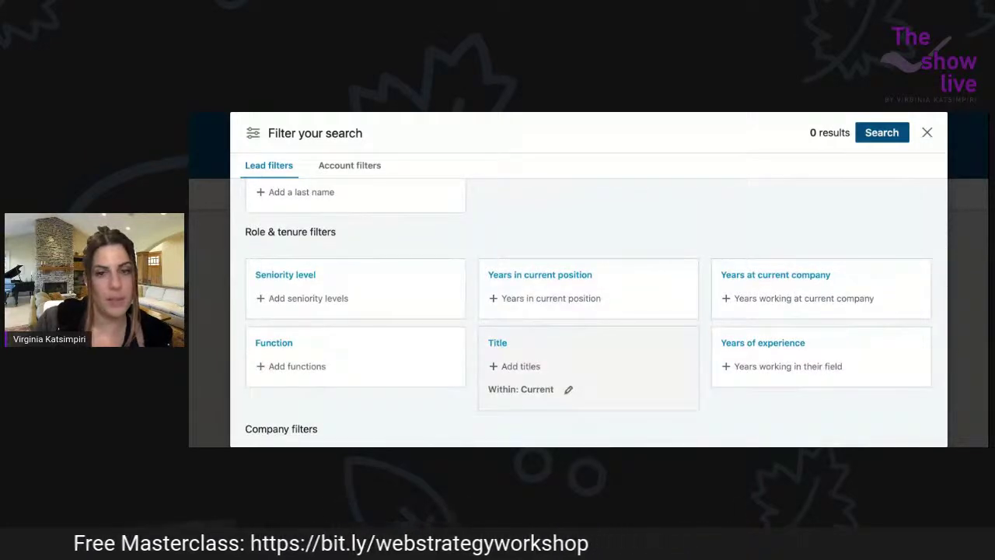
scroll(596, 365, "down", 1)
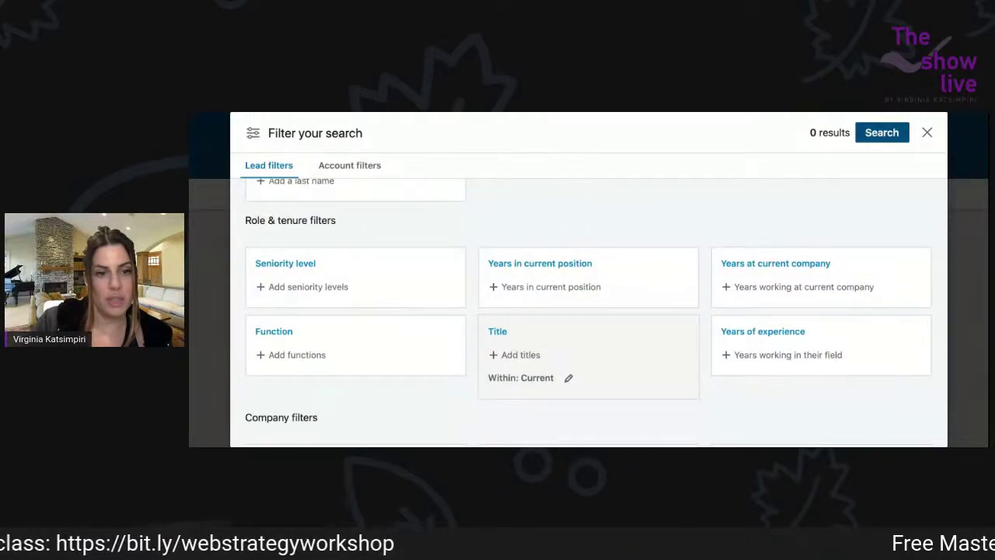
scroll(596, 366, "down", 2)
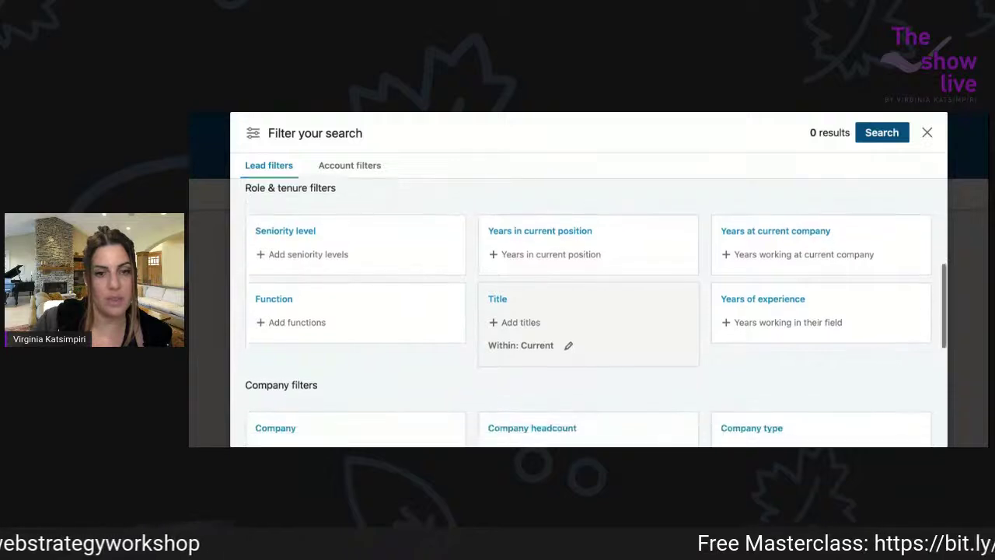
scroll(596, 342, "down", 1)
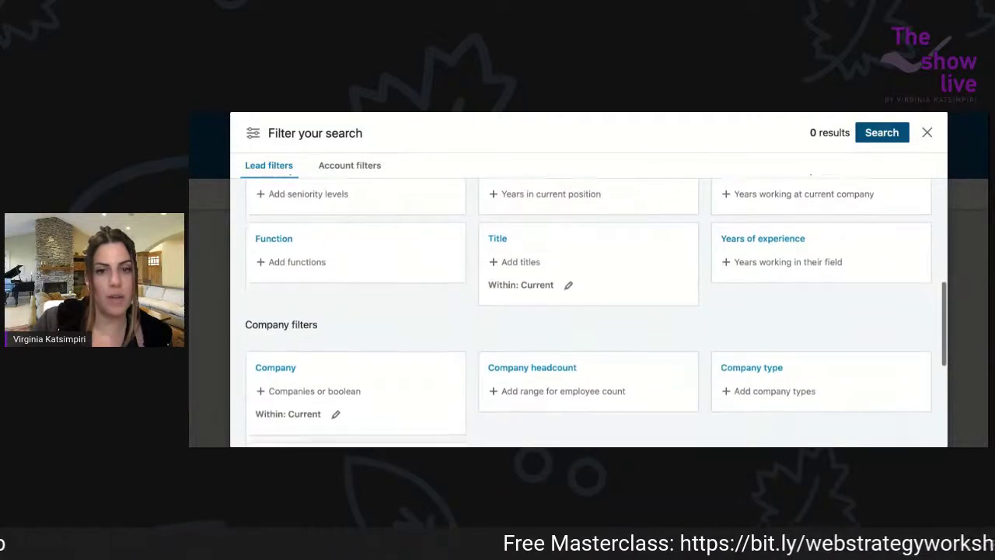
scroll(595, 342, "down", 2)
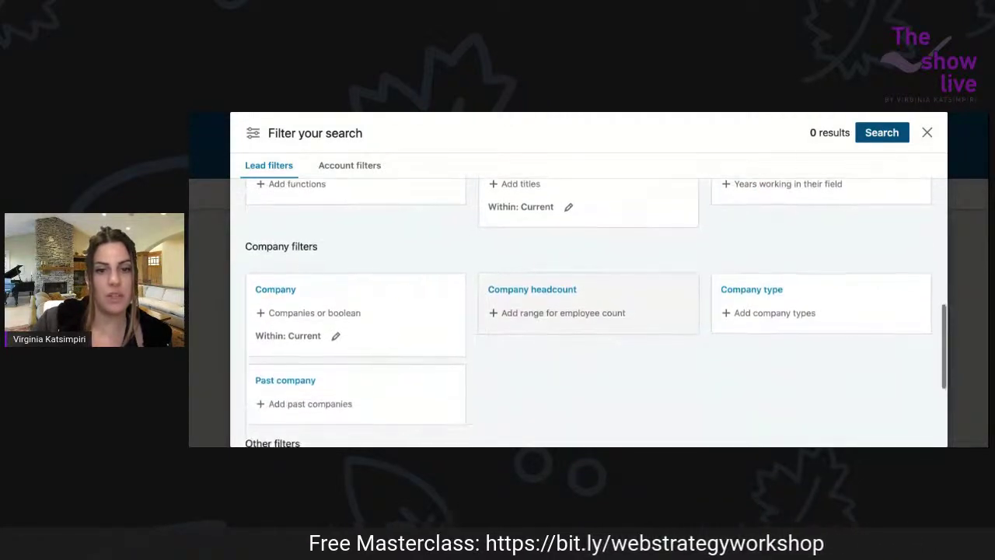
scroll(596, 342, "down", 2)
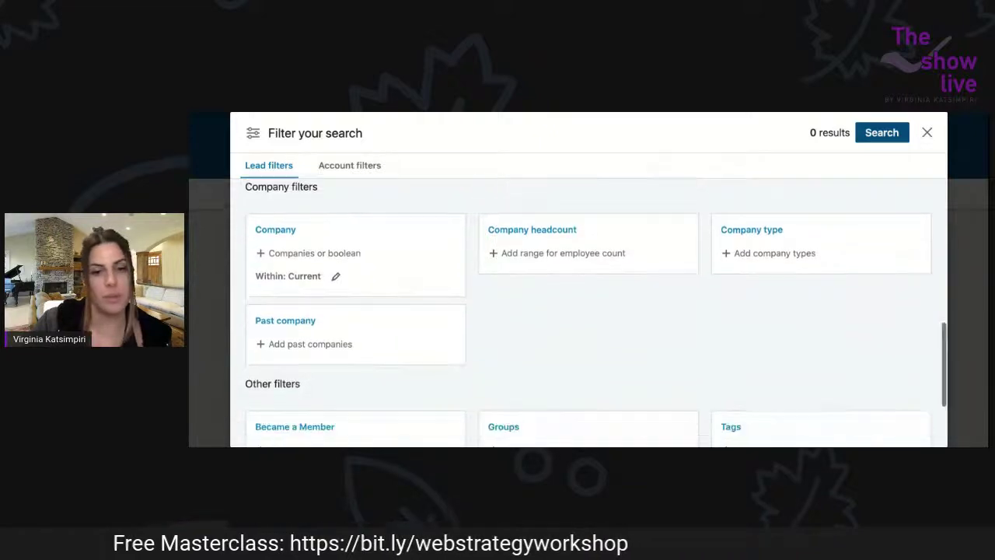
scroll(596, 342, "down", 1)
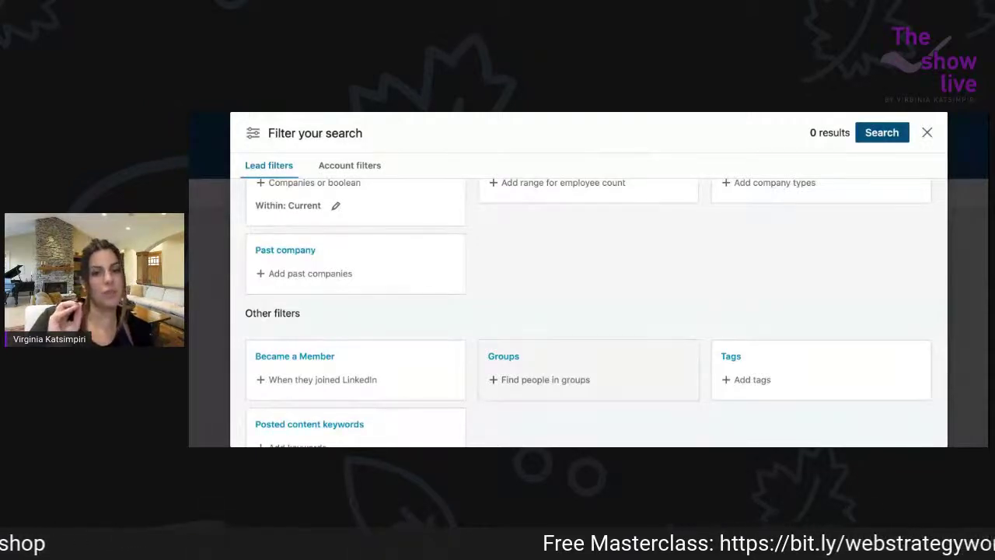
scroll(589, 342, "down", 2)
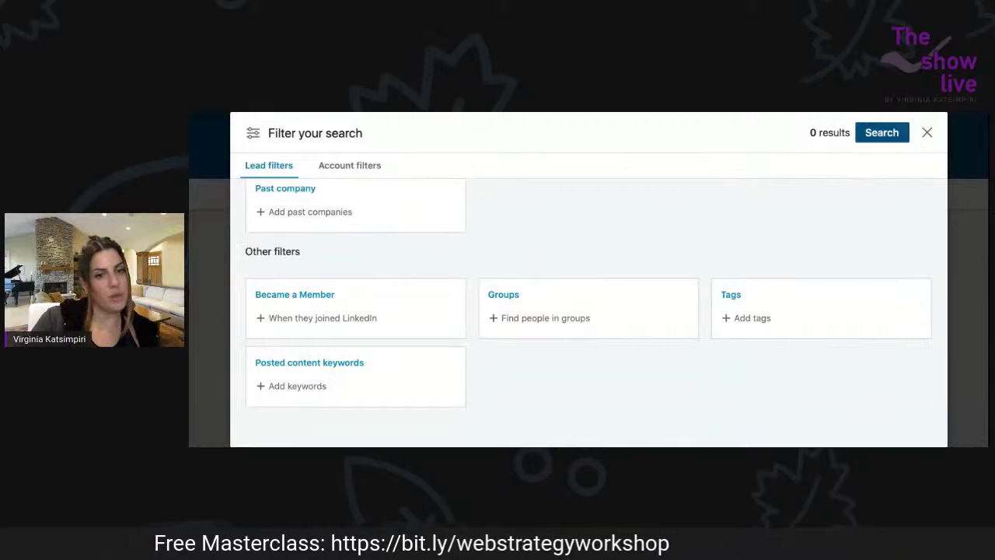
Switch from the lead filters to the account filters and examine the top and size filters.
scroll(589, 311, "up", 10)
scroll(588, 311, "up", 4)
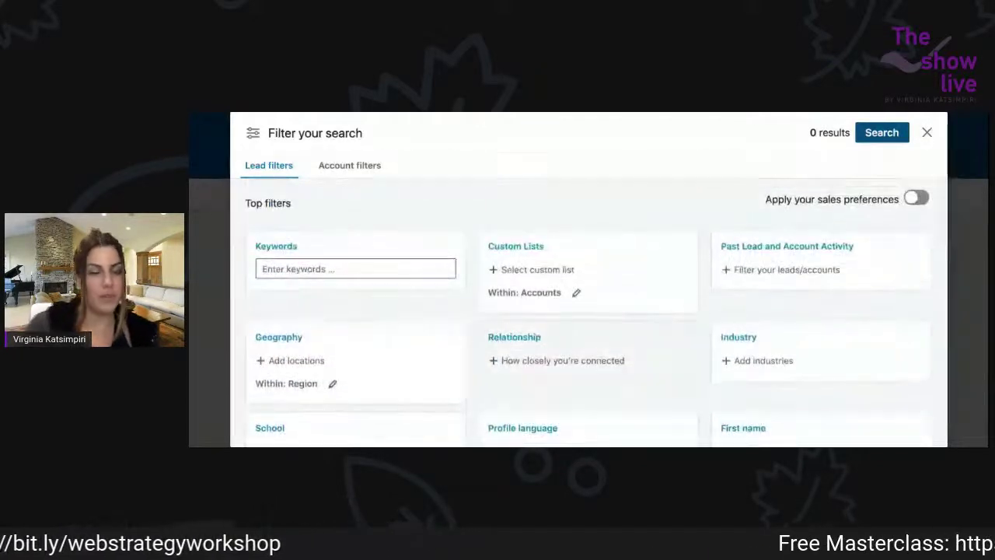
left_click(350, 165)
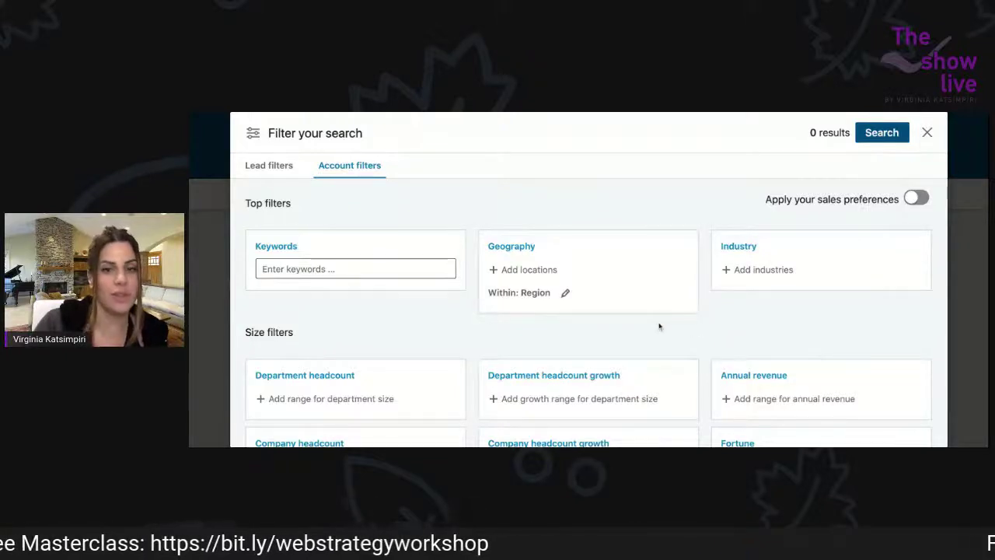
scroll(659, 327, "down", 1)
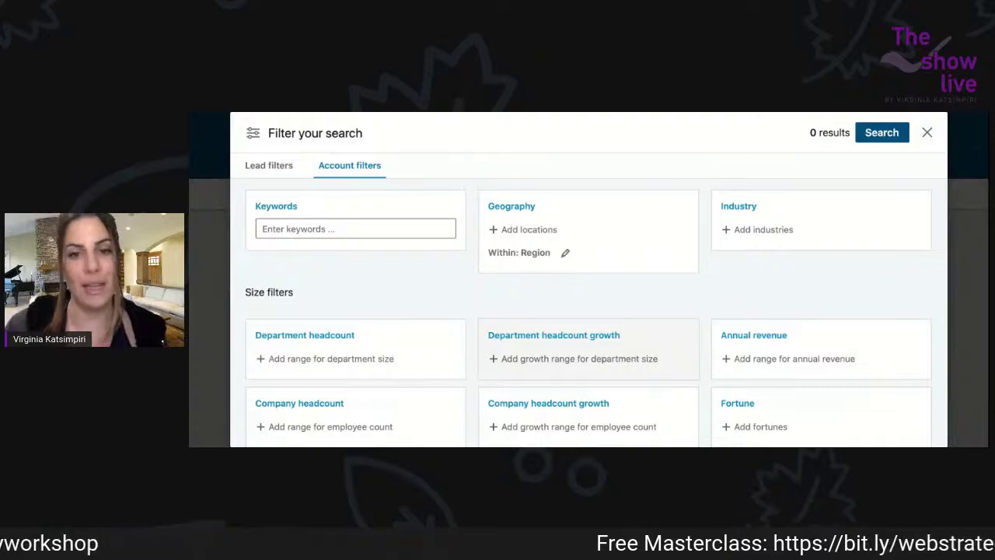
scroll(689, 298, "down", 1)
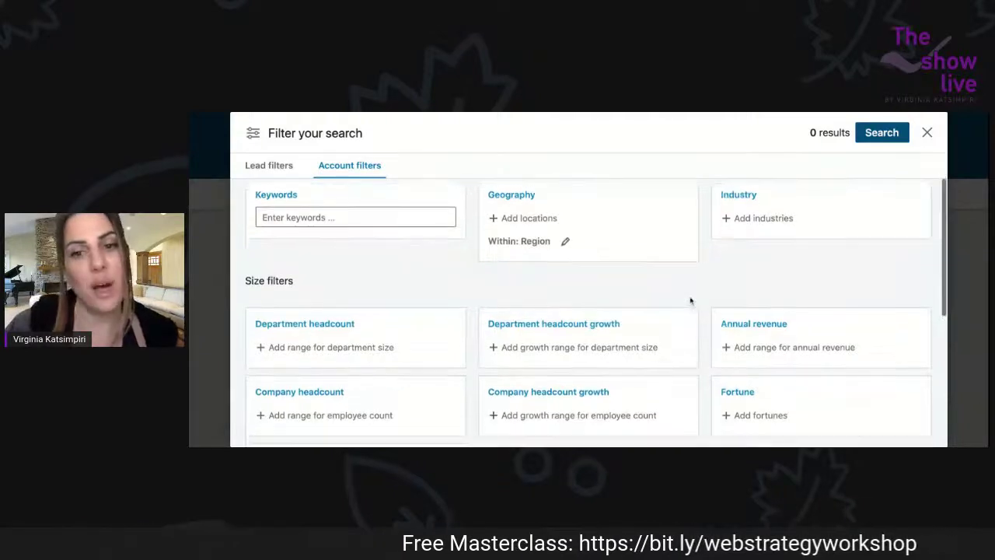
scroll(690, 300, "down", 3)
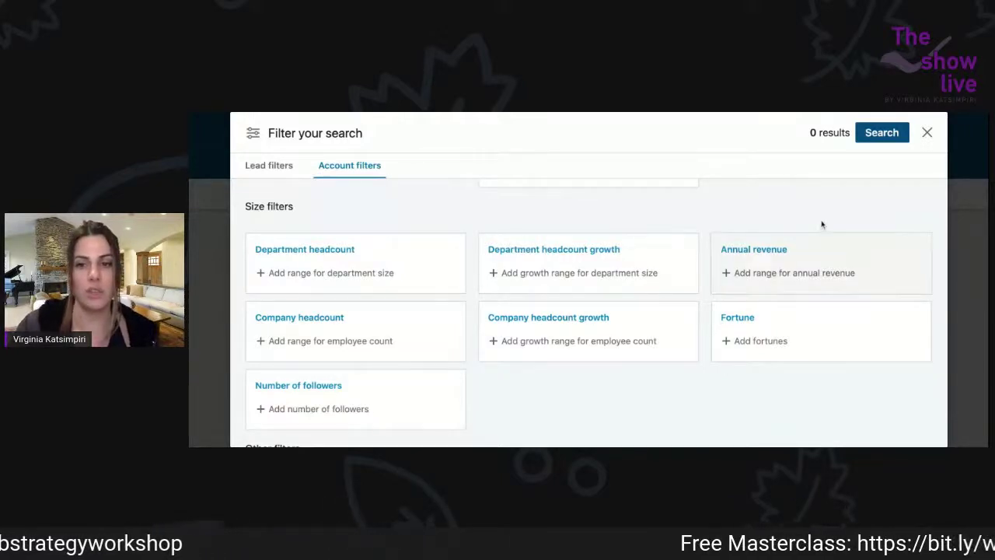
Expand the Annual revenue account filter to view its currency and range fields, and collapse it without entering a range.
left_click(840, 280)
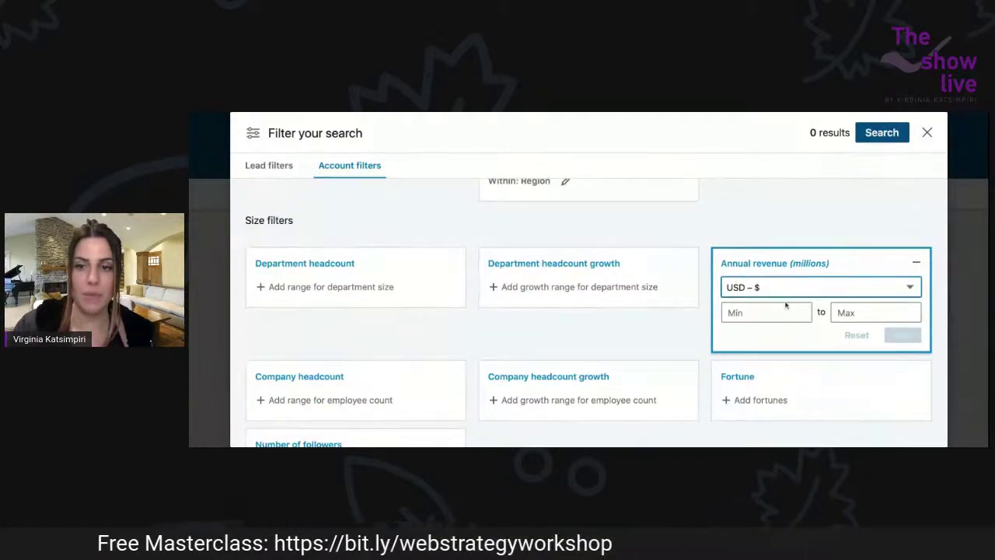
left_click(679, 342)
scroll(680, 340, "down", 1)
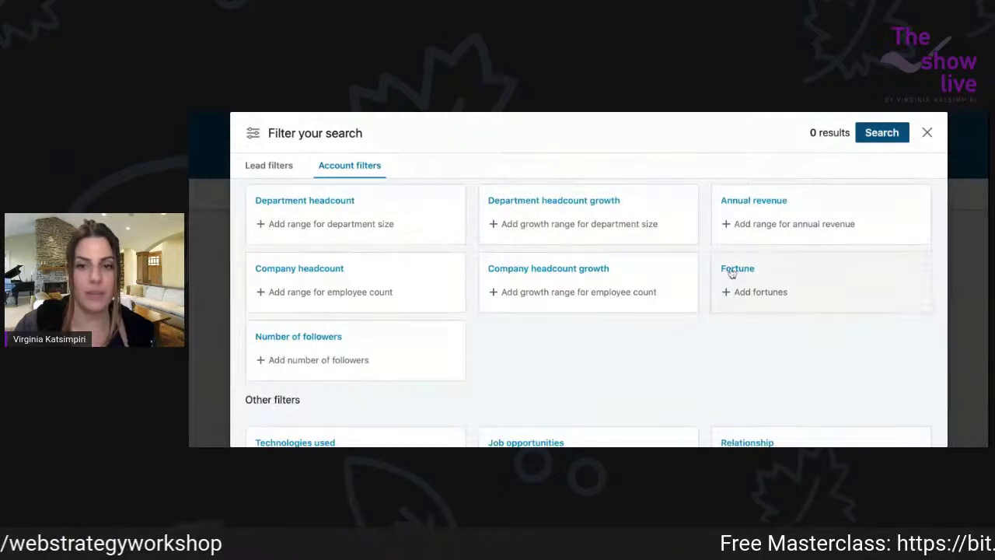
Expand the Fortune account filter, review the other filters such as technologies used and job opportunities, and return to the top filters.
left_click(748, 292)
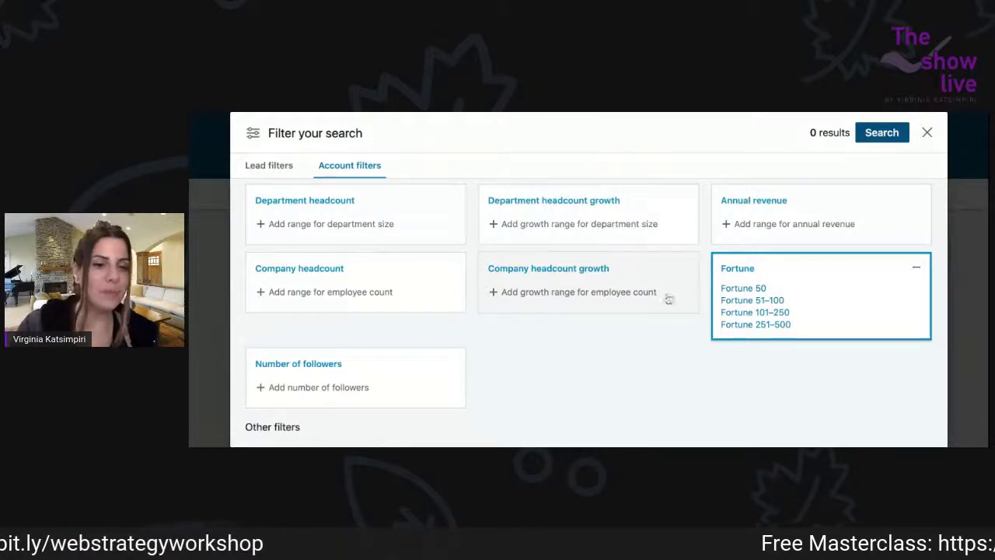
scroll(640, 334, "down", 1)
scroll(640, 335, "down", 2)
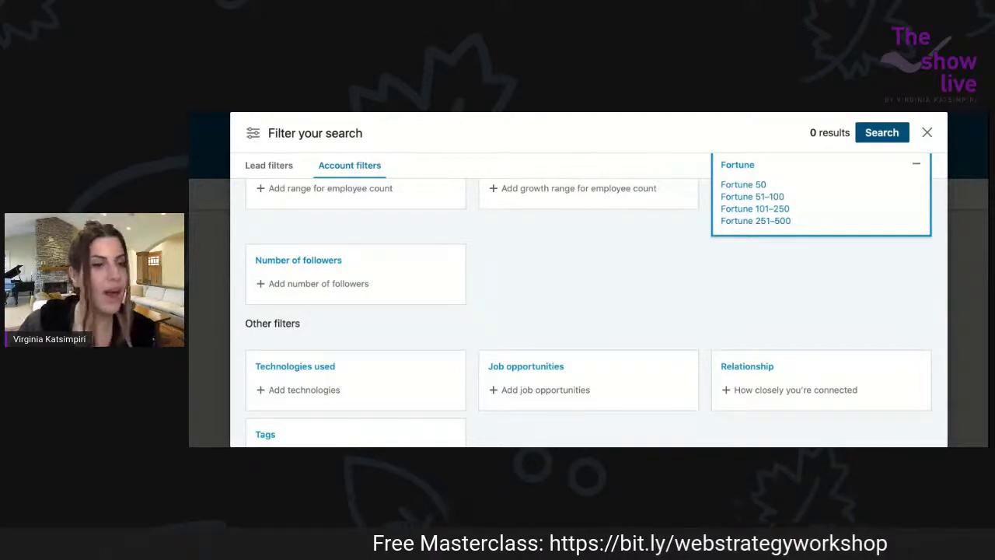
scroll(641, 335, "down", 2)
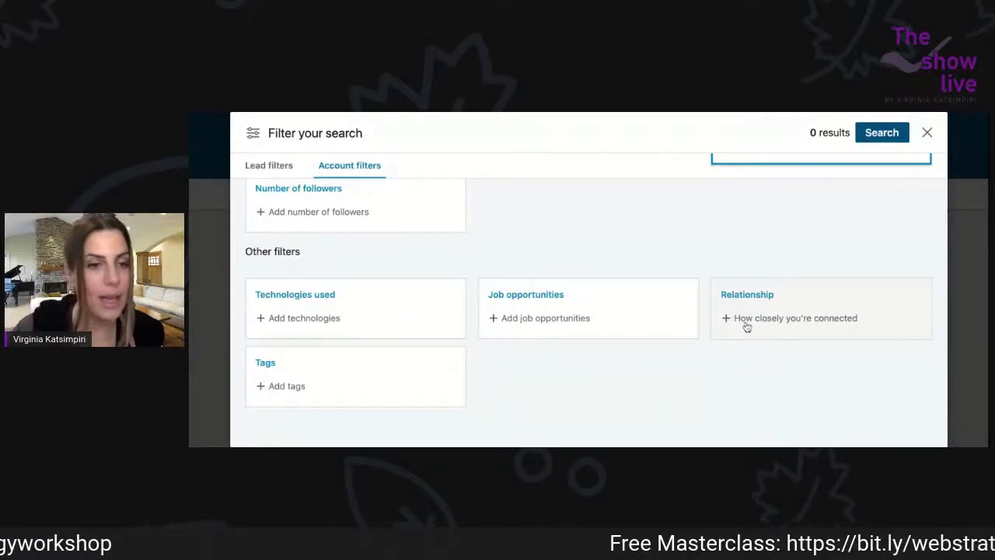
scroll(655, 297, "up", 4)
scroll(657, 299, "up", 4)
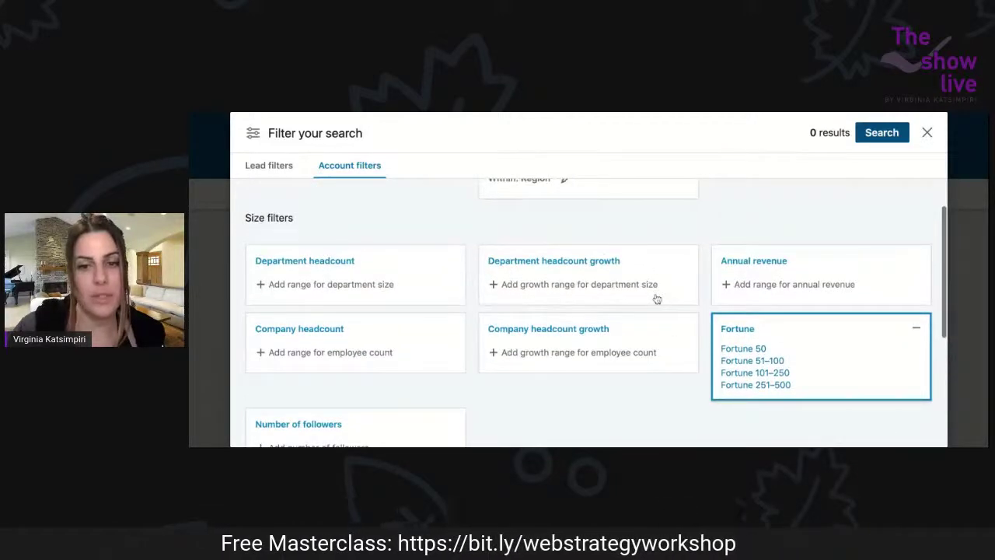
scroll(673, 317, "up", 2)
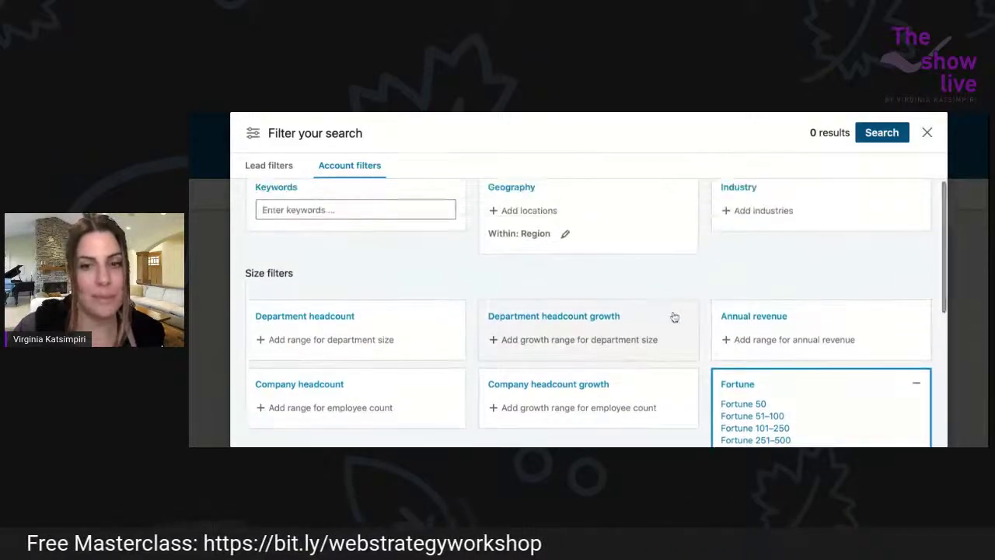
Switch from the account filters back to the lead filters and close the search filters without running a search.
scroll(674, 317, "up", 2)
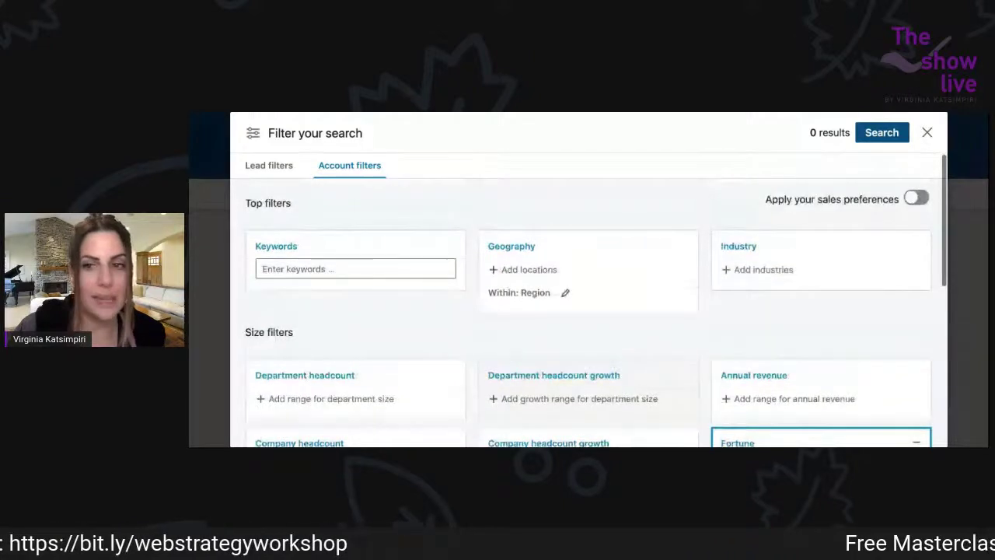
left_click(264, 171)
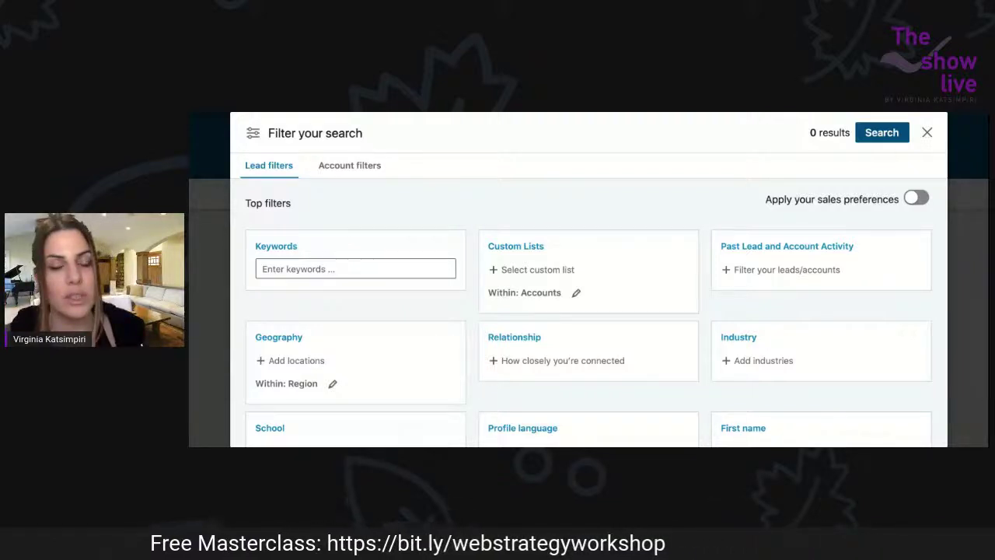
left_click(927, 133)
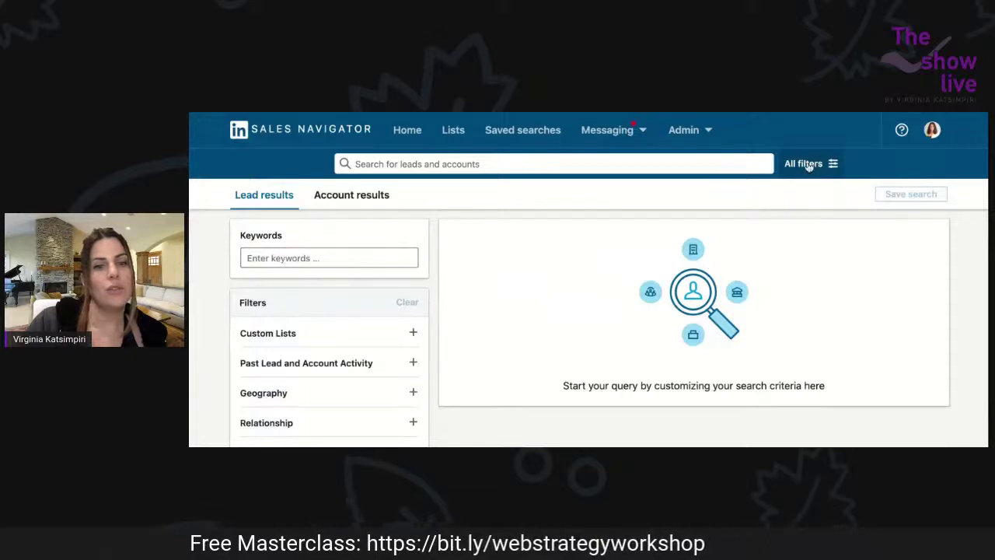
Expand the Custom Lists filter beside the lead results and review the remaining filters down to the full filter view.
scroll(212, 362, "down", 1)
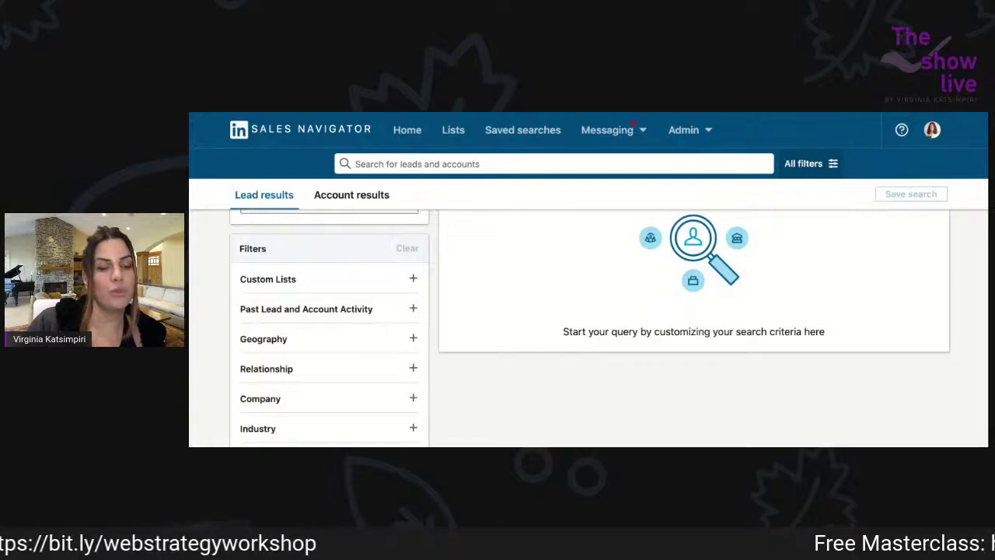
left_click(300, 280)
scroll(285, 306, "down", 1)
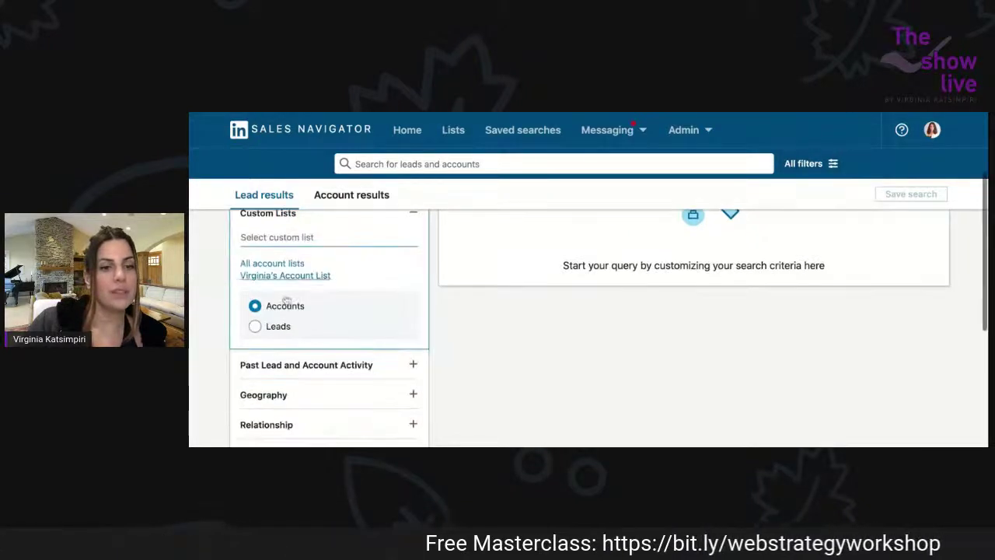
scroll(226, 386, "down", 5)
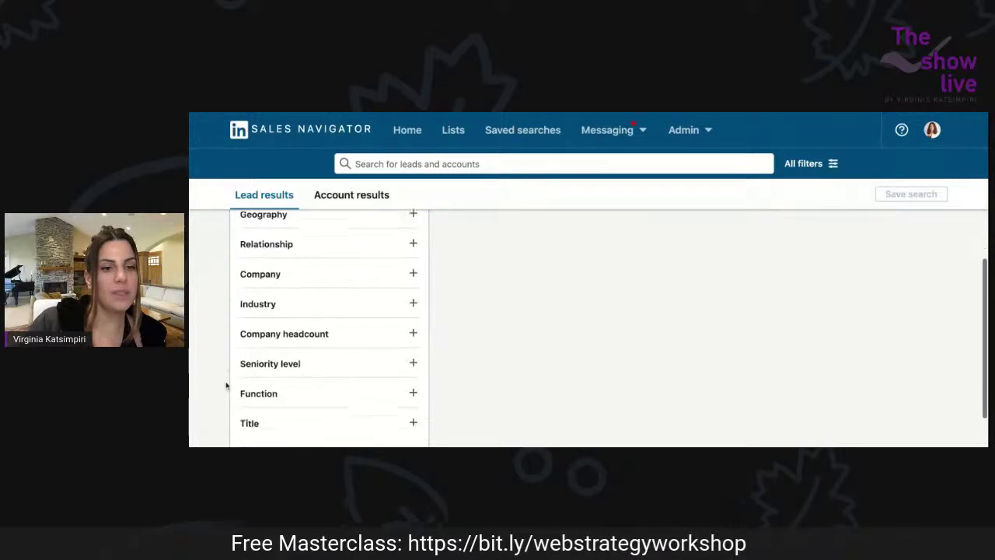
scroll(226, 385, "down", 1)
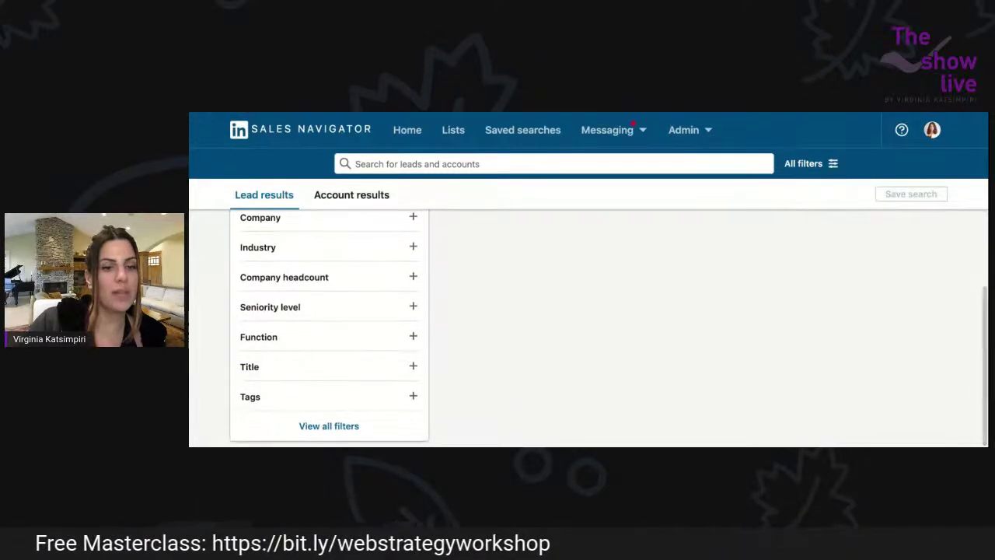
left_click(297, 424)
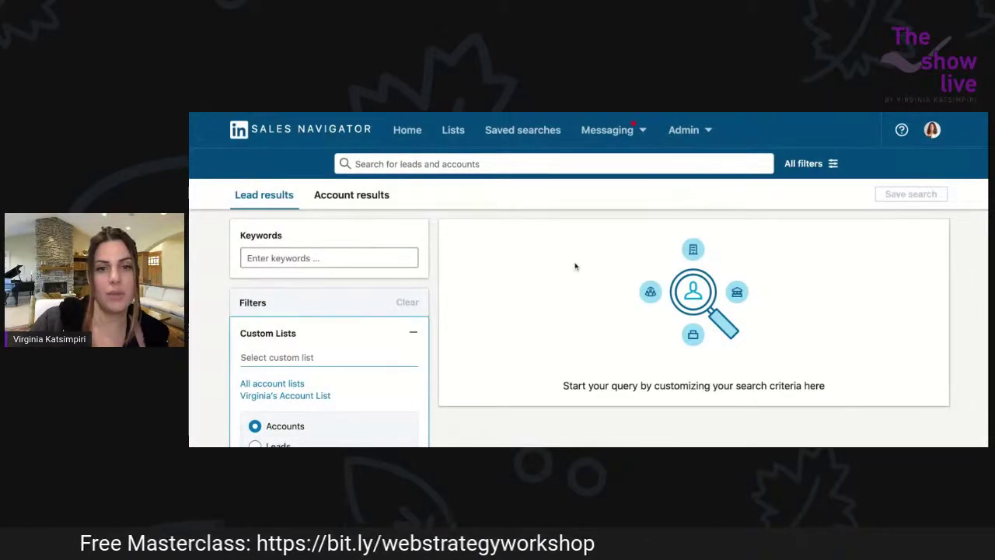
Open the saved lead search "Translation business" and review its applied filters and lead results.
left_click(526, 132)
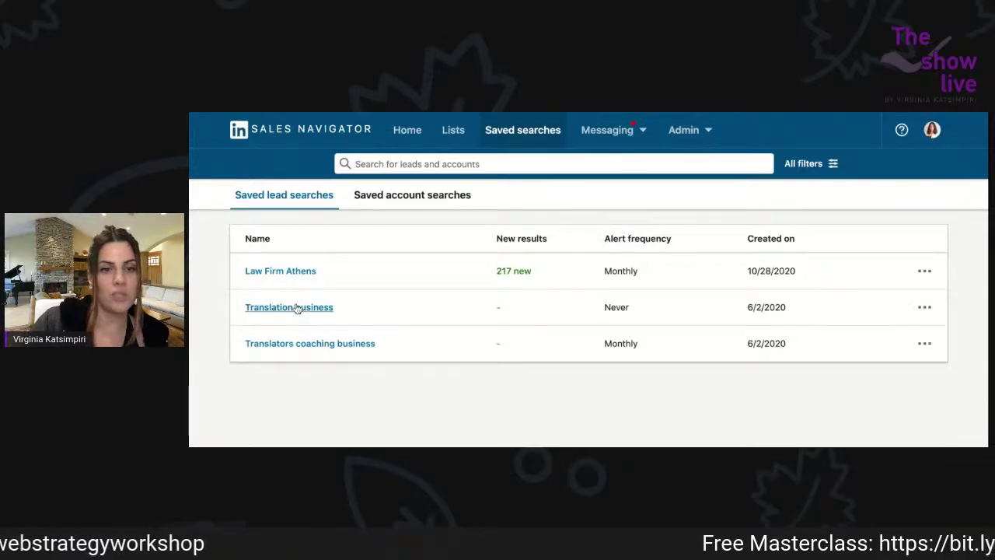
left_click(296, 308)
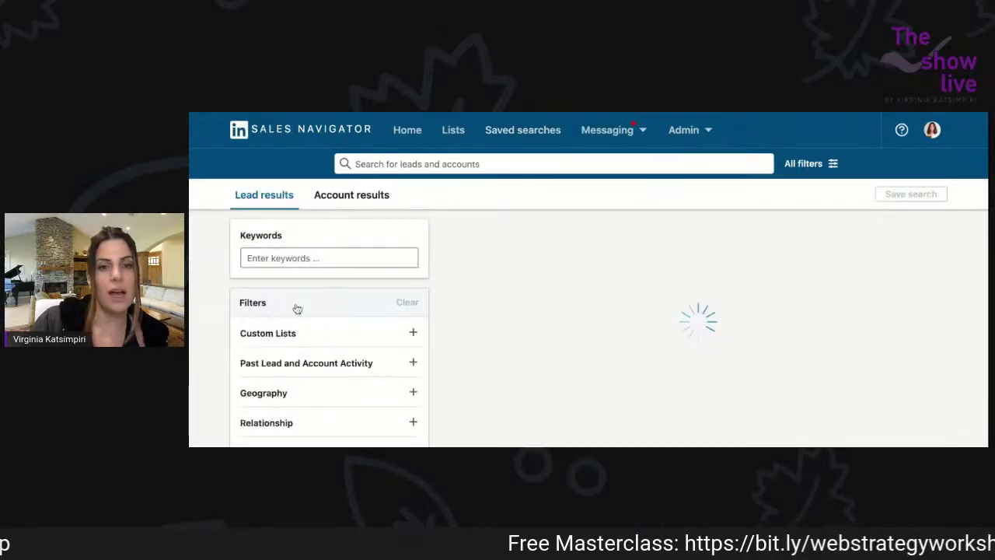
scroll(221, 361, "down", 1)
scroll(221, 361, "down", 3)
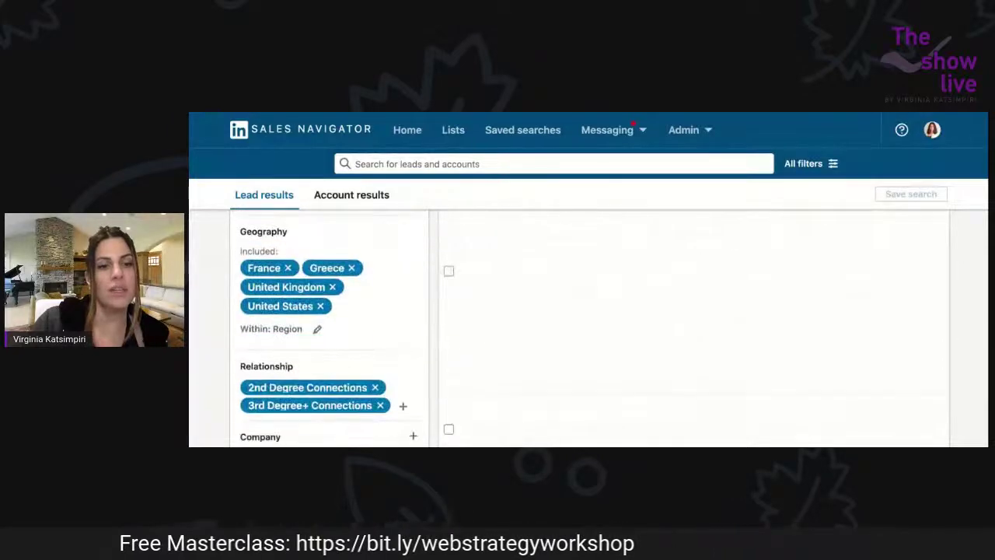
scroll(328, 326, "down", 3)
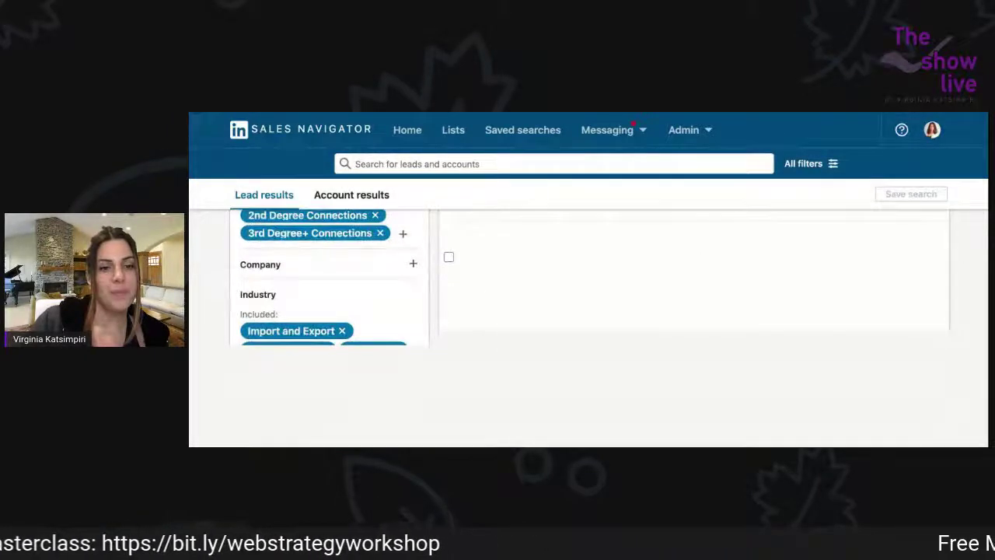
scroll(328, 327, "up", 4)
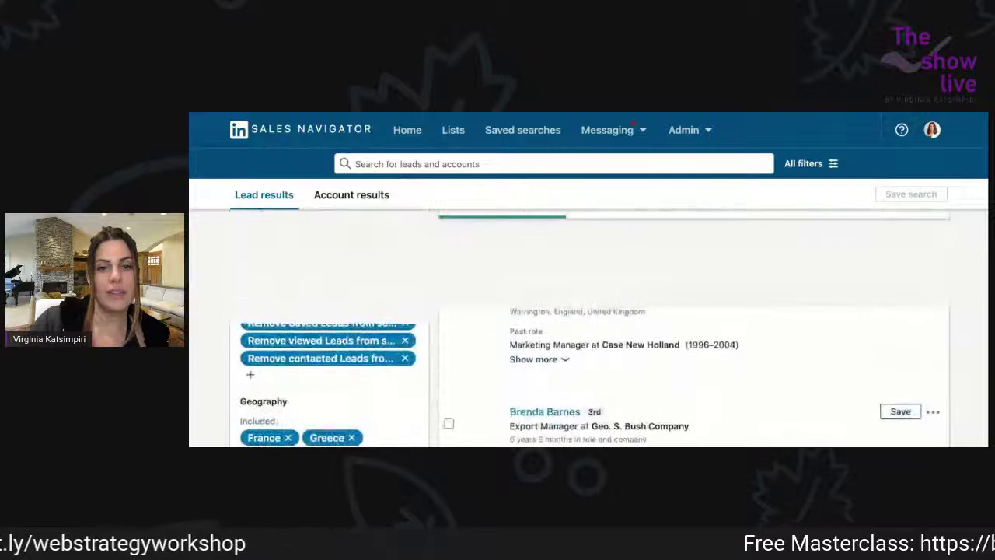
scroll(511, 267, "up", 5)
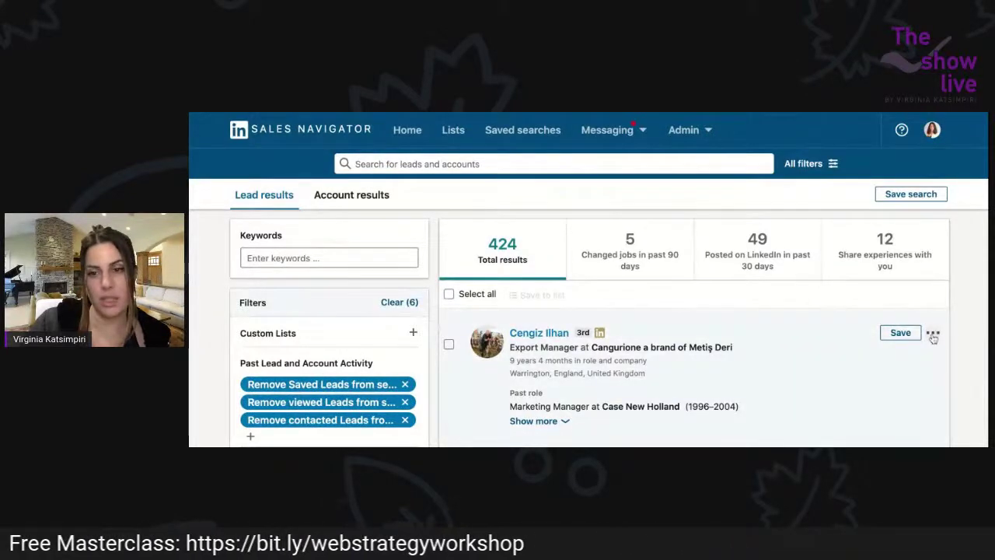
Show the additional actions for the first lead result and view leads similar to that person.
left_click(933, 336)
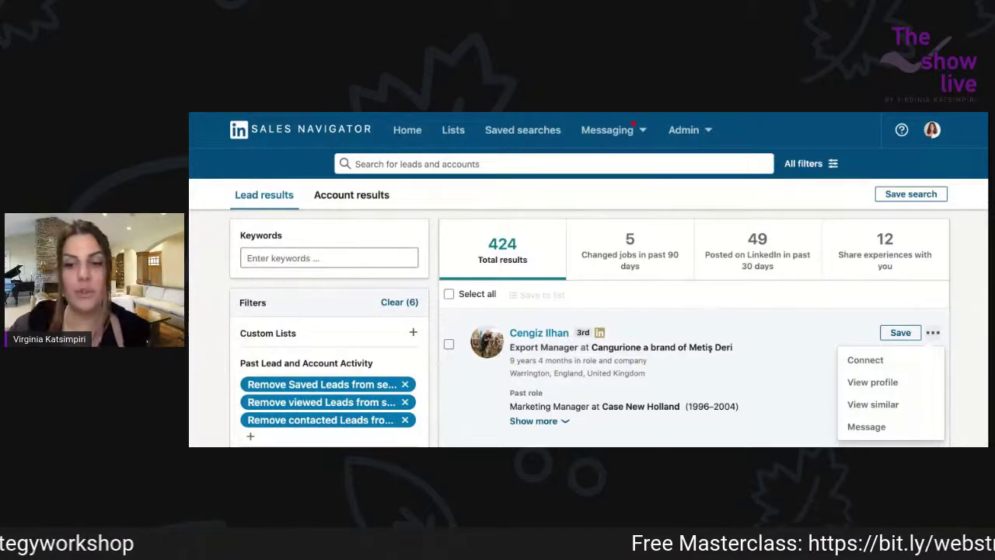
scroll(590, 328, "down", 1)
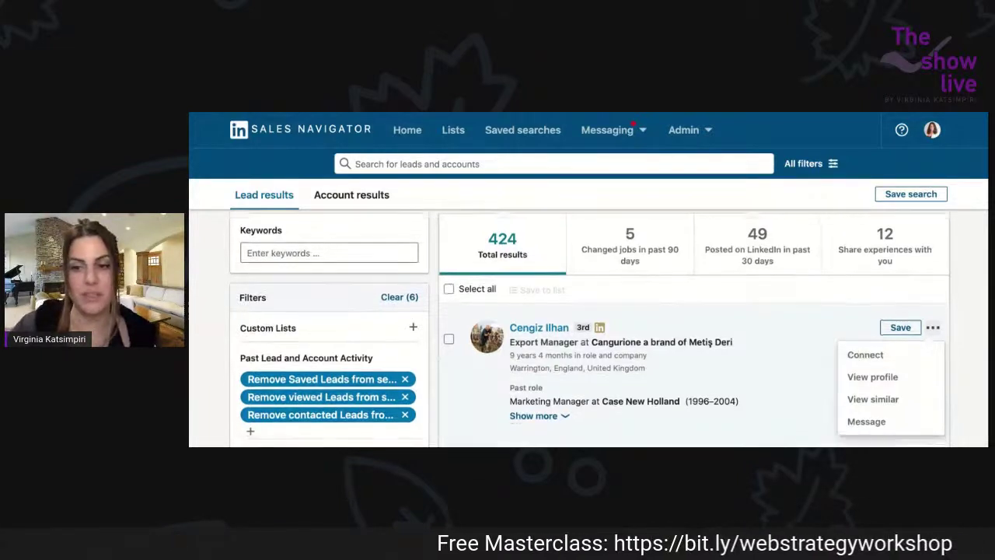
scroll(904, 363, "down", 2)
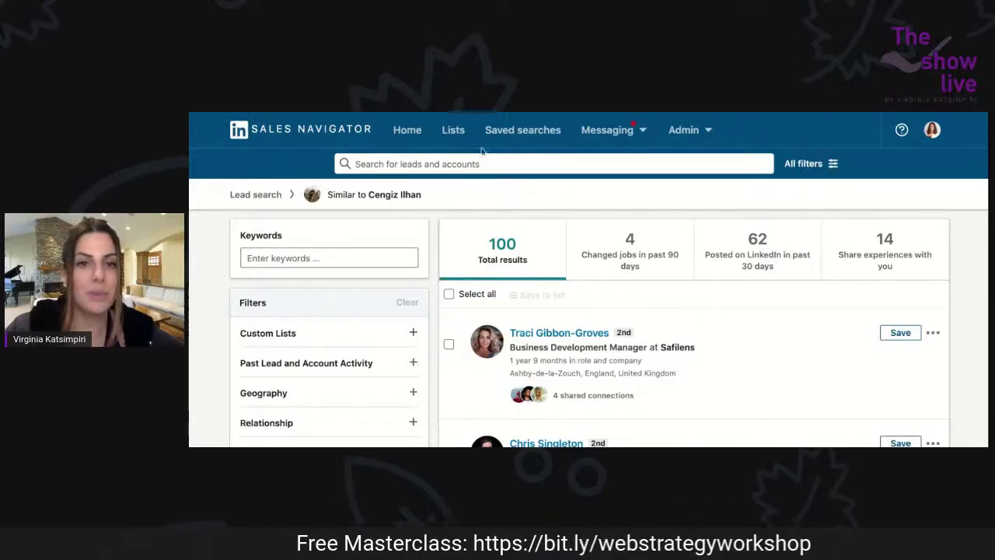
Return to the saved lead searches, open "Translators coaching business" for editing, and save it without changes.
left_click(502, 136)
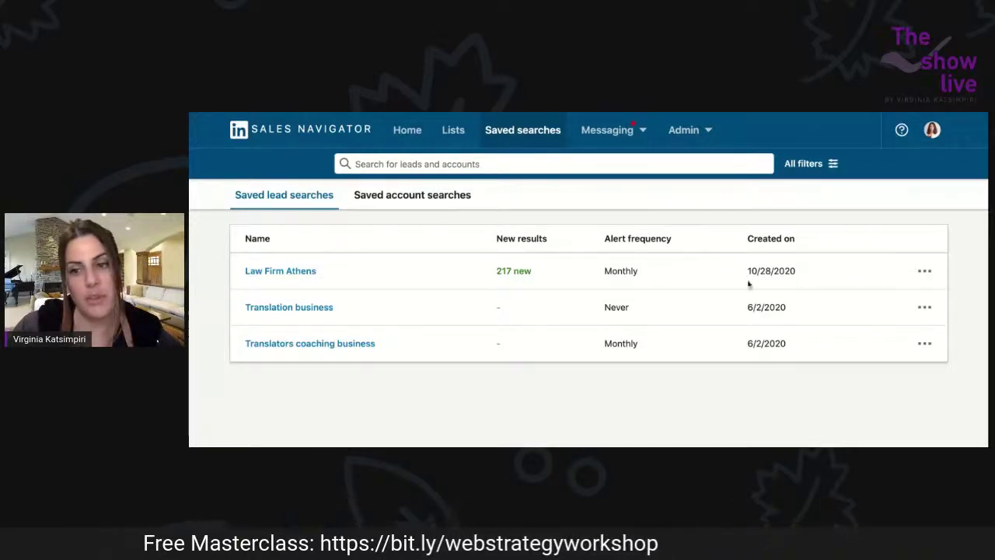
left_click(924, 343)
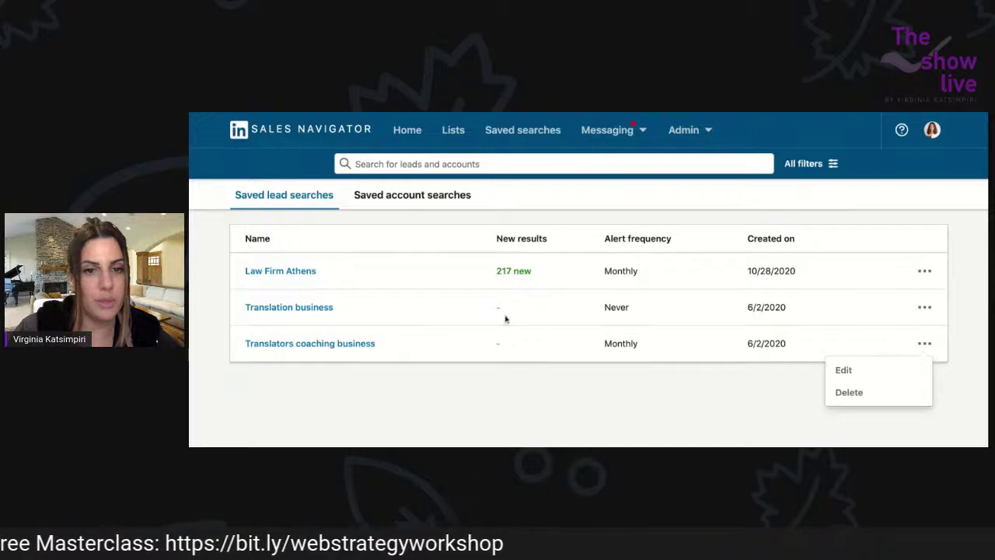
left_click(842, 372)
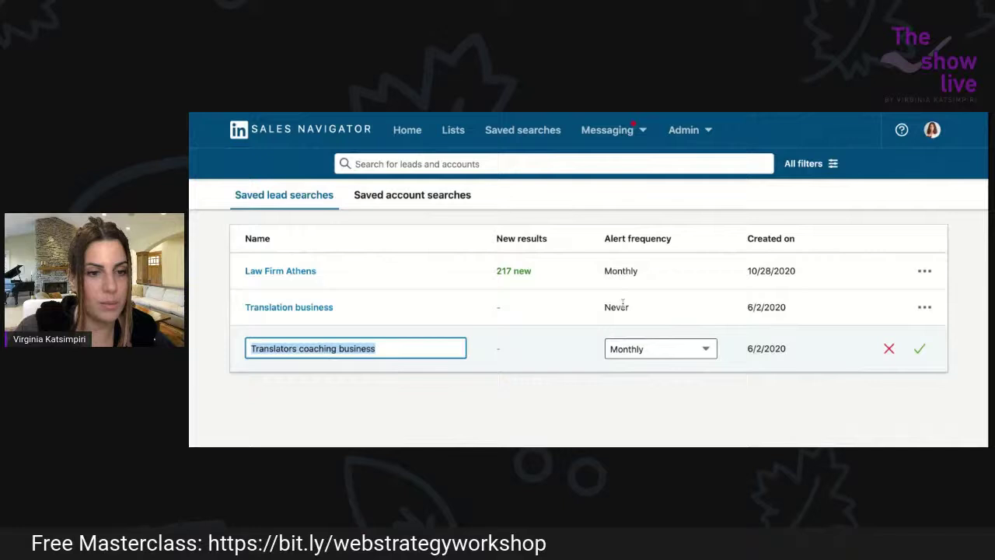
left_click(920, 350)
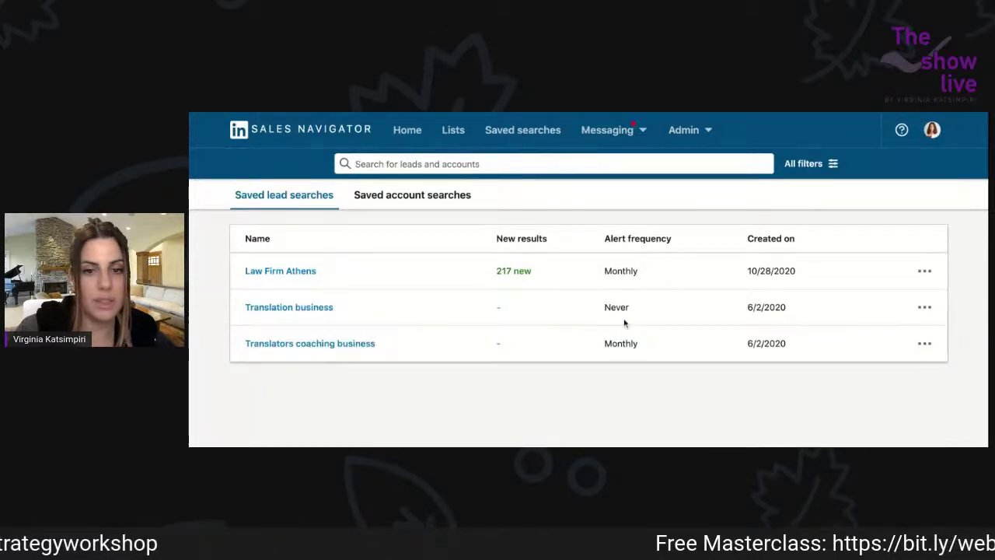
Set the alert frequency of the saved lead search "Translation business" to Monthly and save the change.
left_click(925, 311)
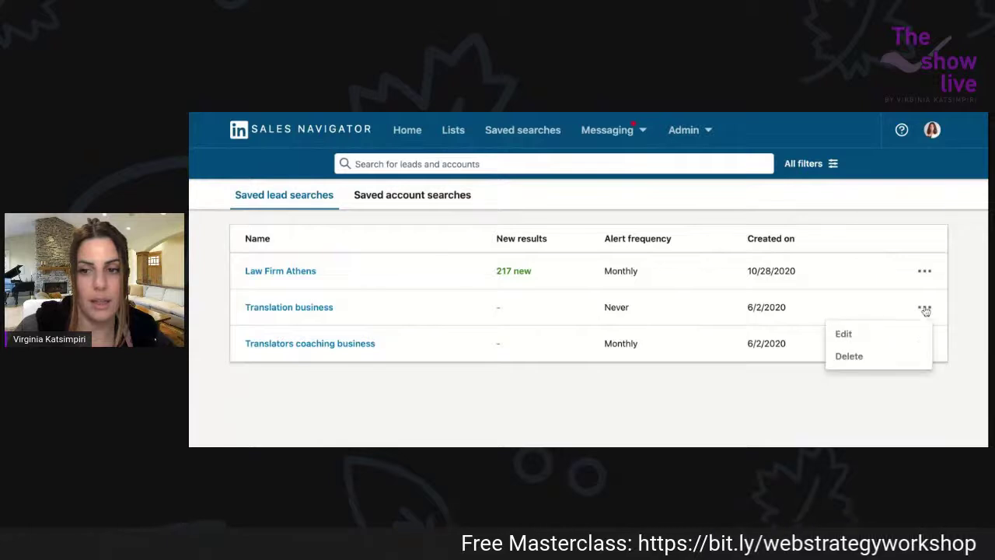
left_click(875, 334)
left_click(700, 311)
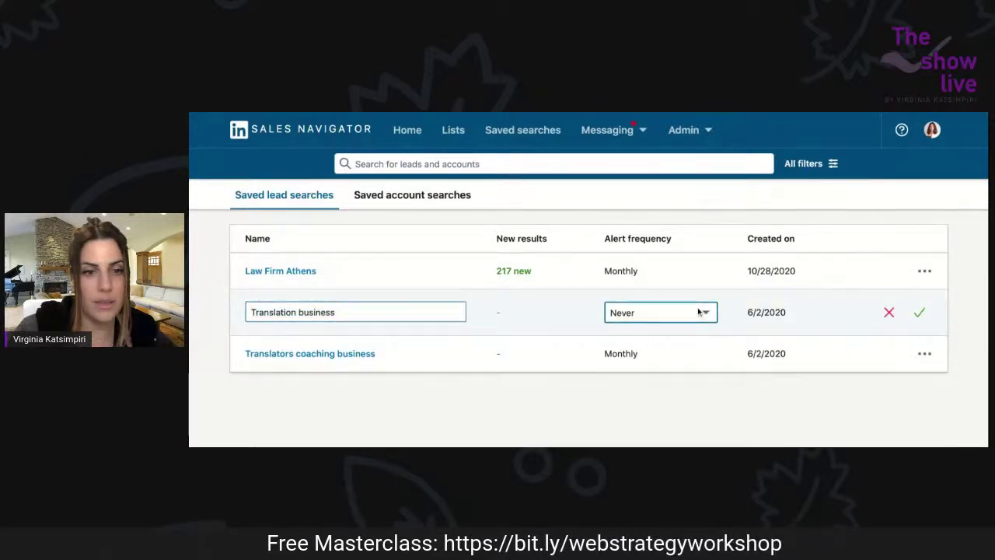
left_click(701, 312)
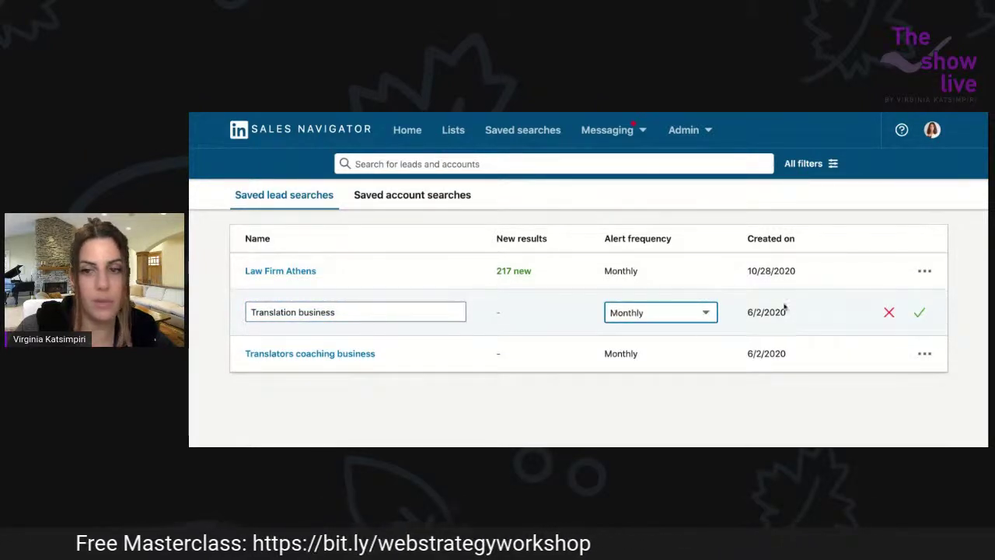
left_click(921, 314)
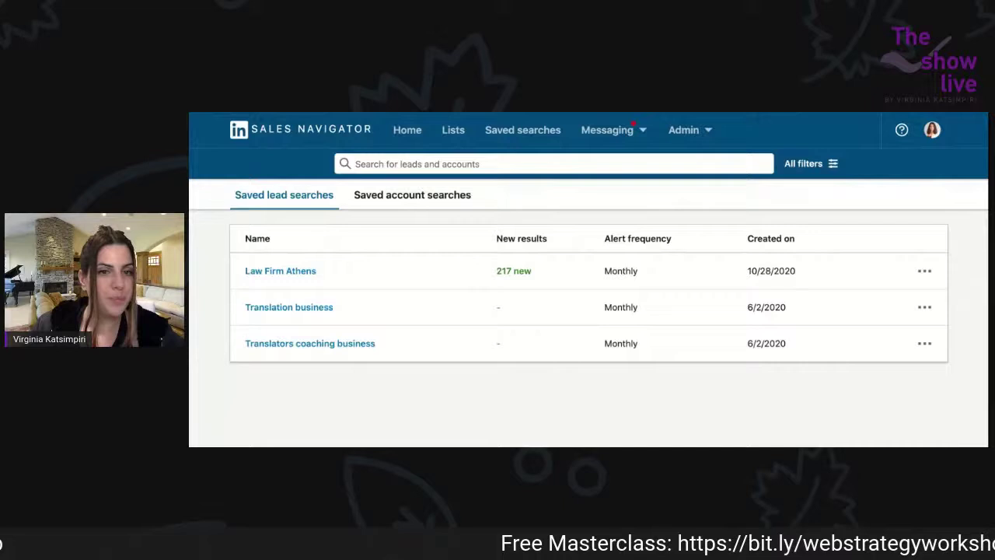
Check the saved account searches, go back to the saved lead searches, and view the lead lists.
left_click(386, 196)
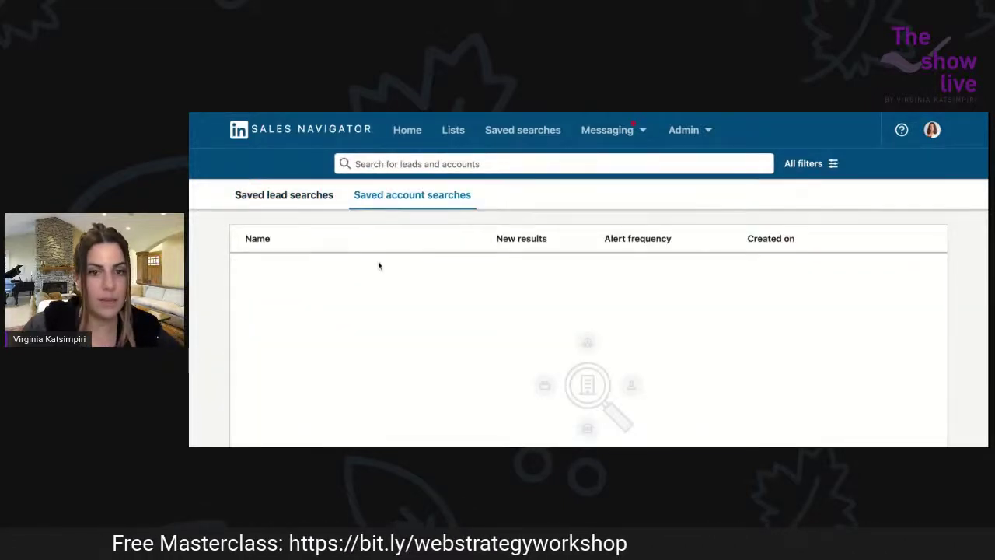
left_click(306, 195)
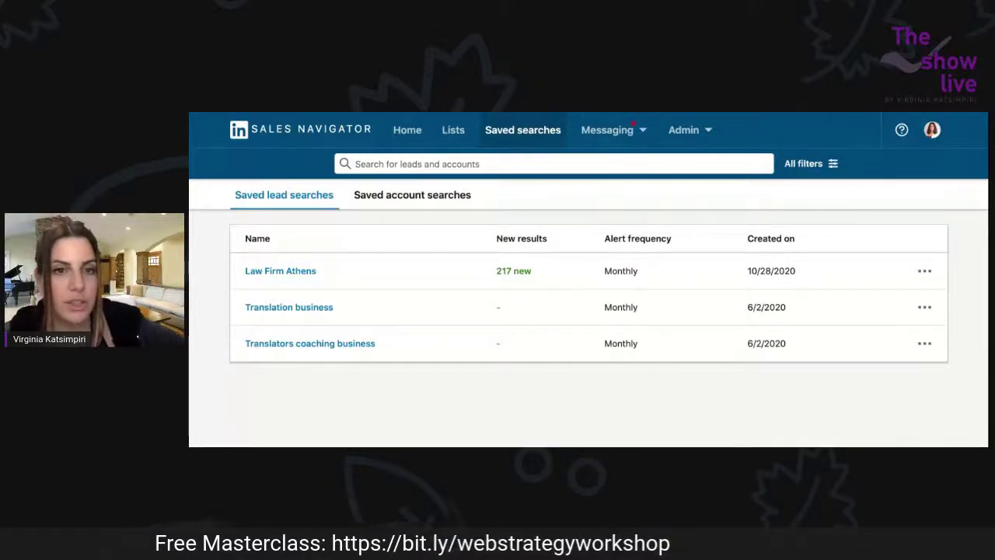
left_click(449, 143)
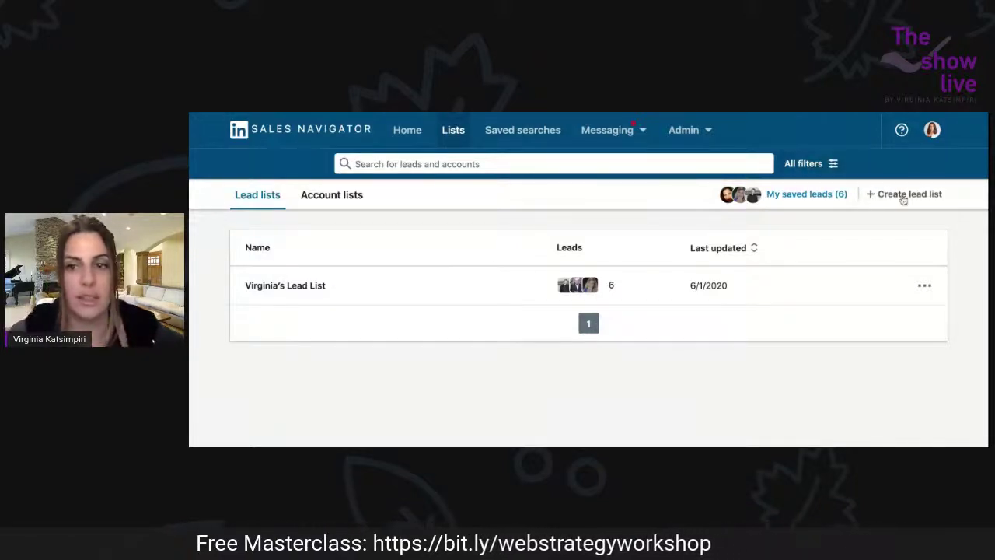
Return to the home page, sort the alerts by Latest, and look through the alert feed.
left_click(408, 131)
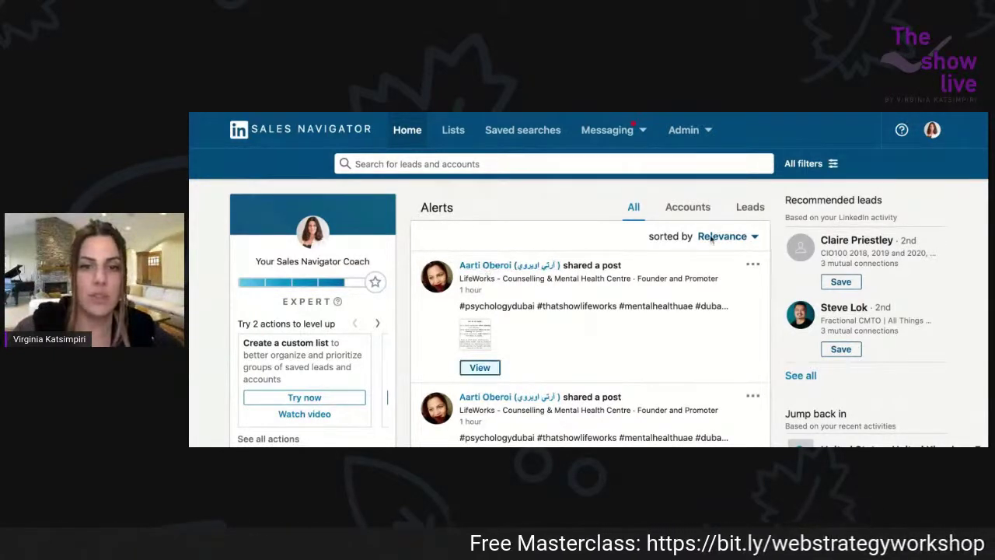
left_click(756, 237)
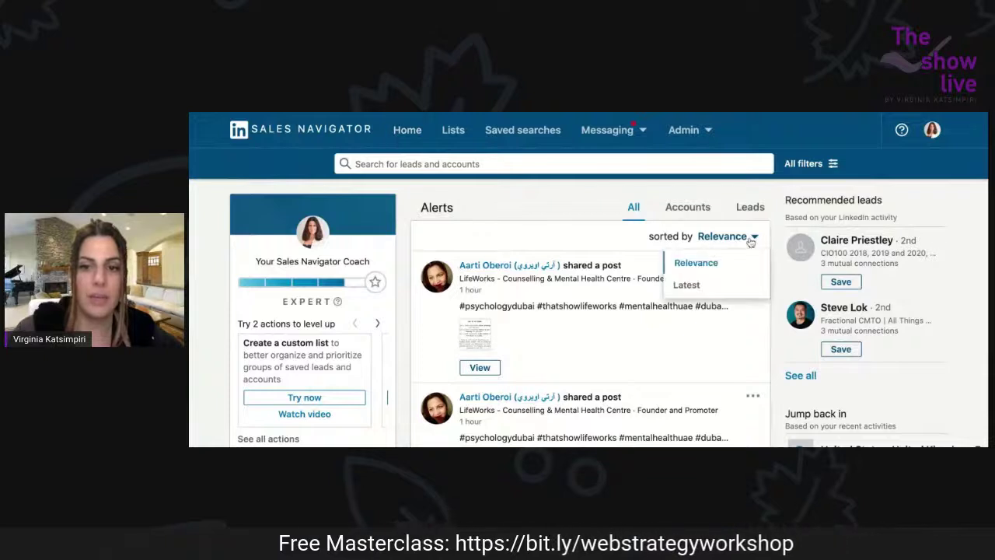
left_click(692, 287)
left_click(753, 243)
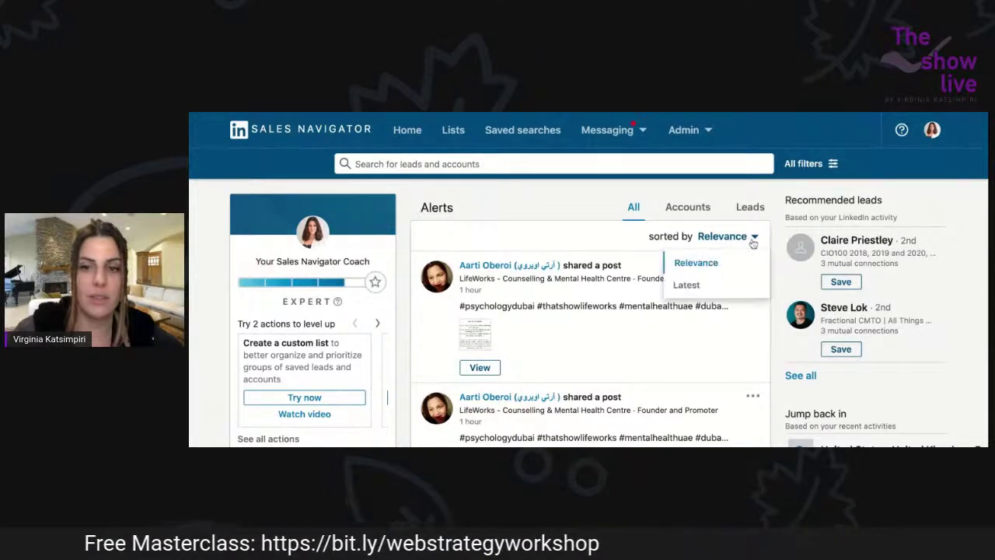
left_click(687, 286)
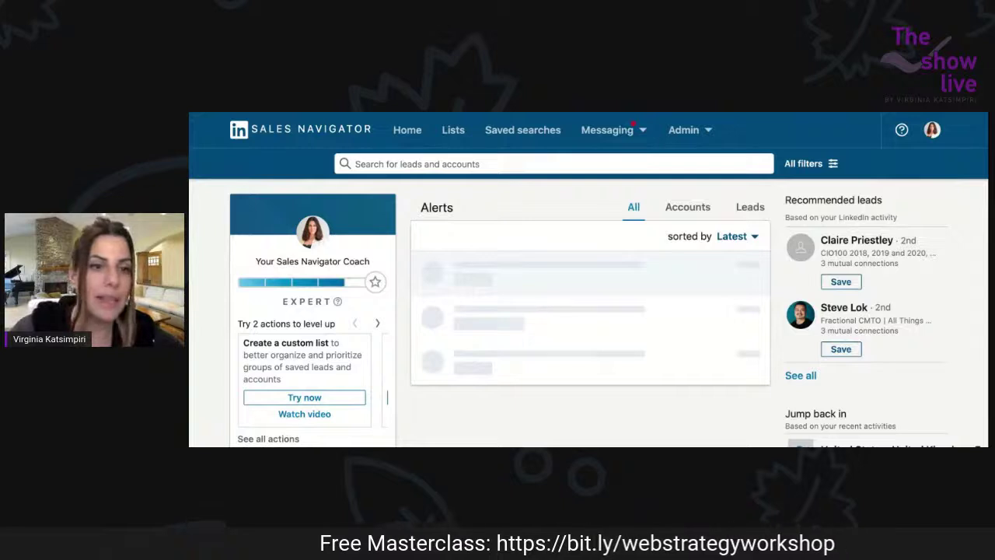
scroll(190, 321, "down", 3)
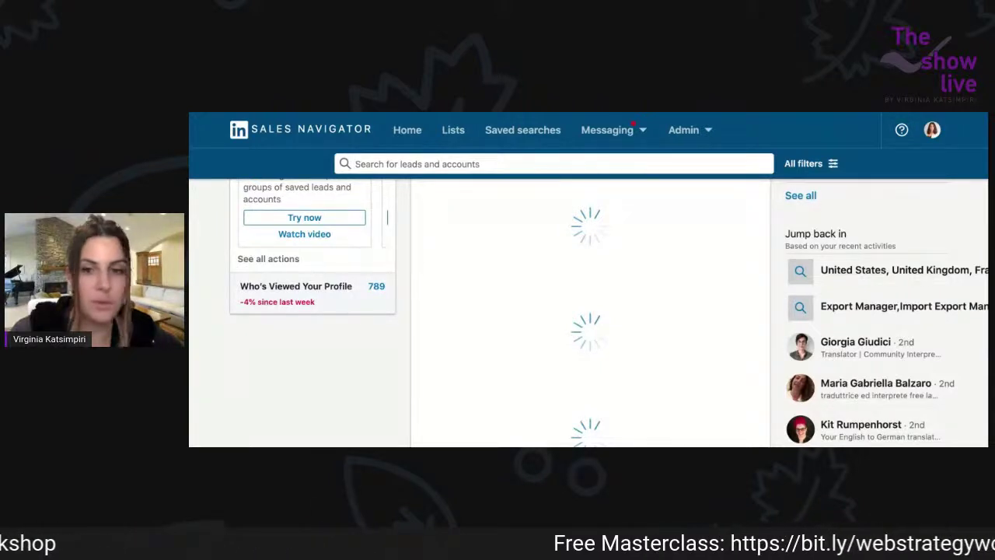
scroll(591, 311, "down", 1)
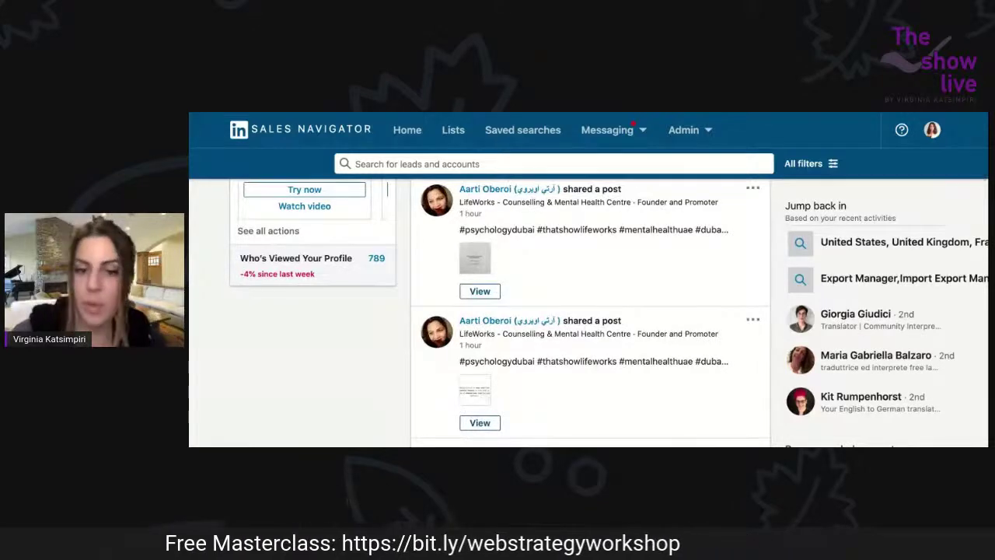
scroll(590, 311, "down", 10)
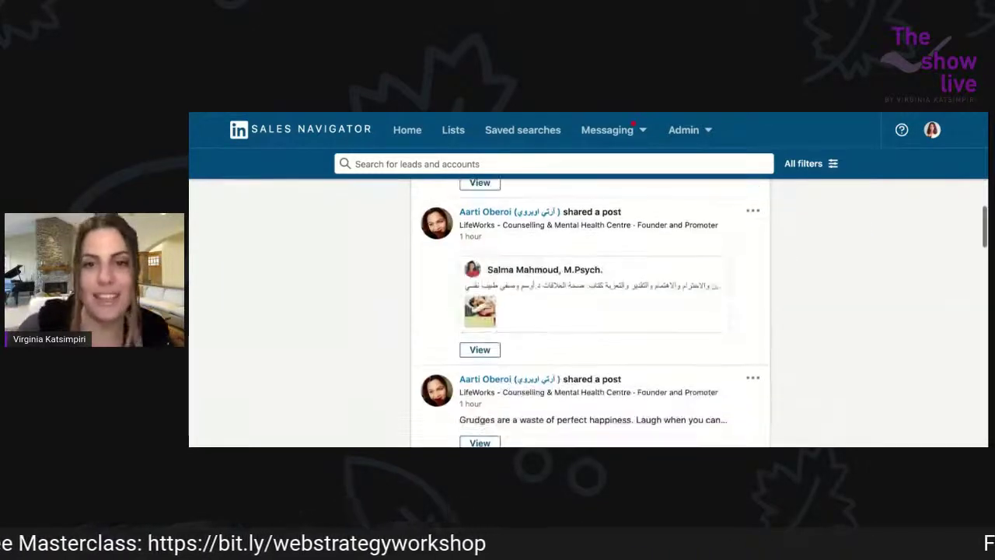
Look through the remaining alerts and the recommended leads on the home page, and check the available Admin options.
scroll(588, 311, "down", 8)
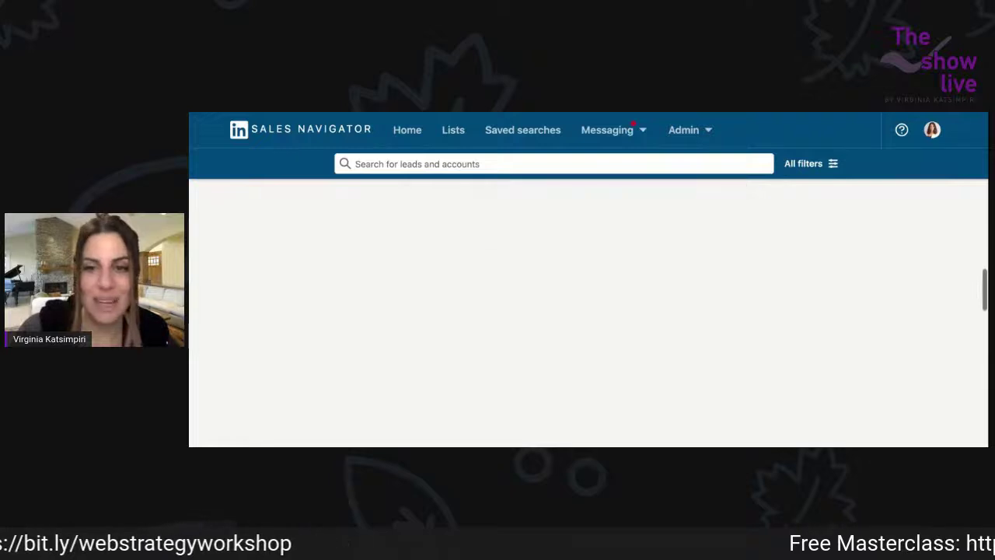
scroll(591, 311, "up", 15)
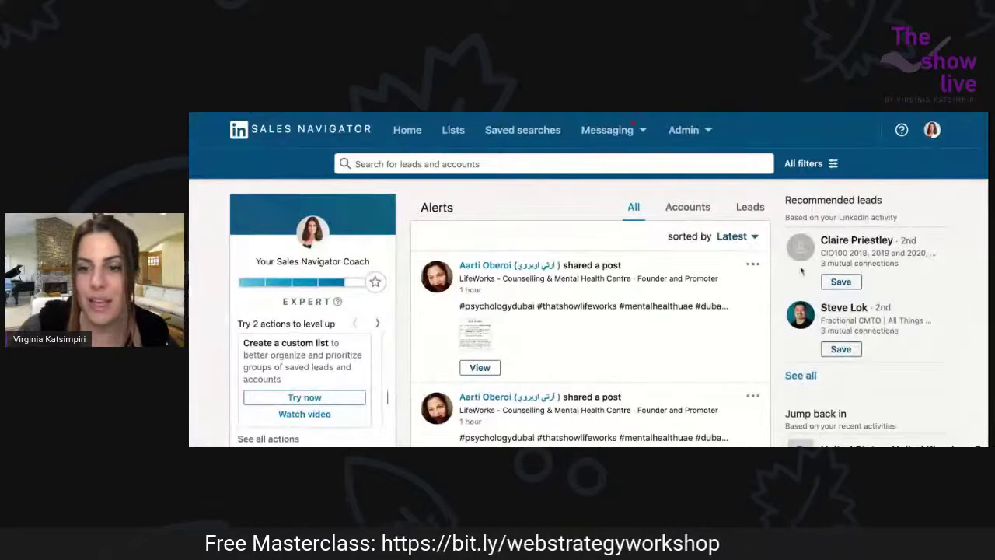
scroll(808, 380, "down", 1)
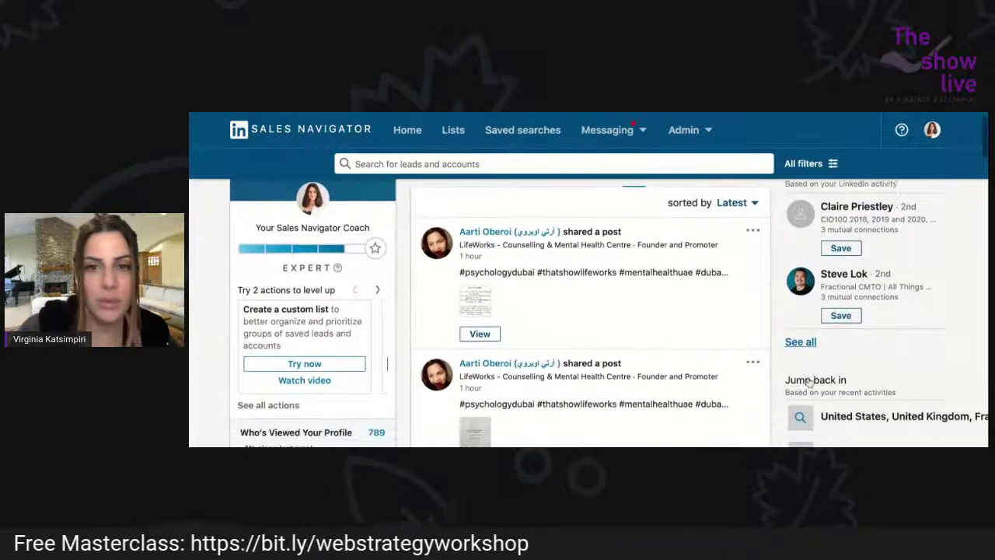
left_click(702, 134)
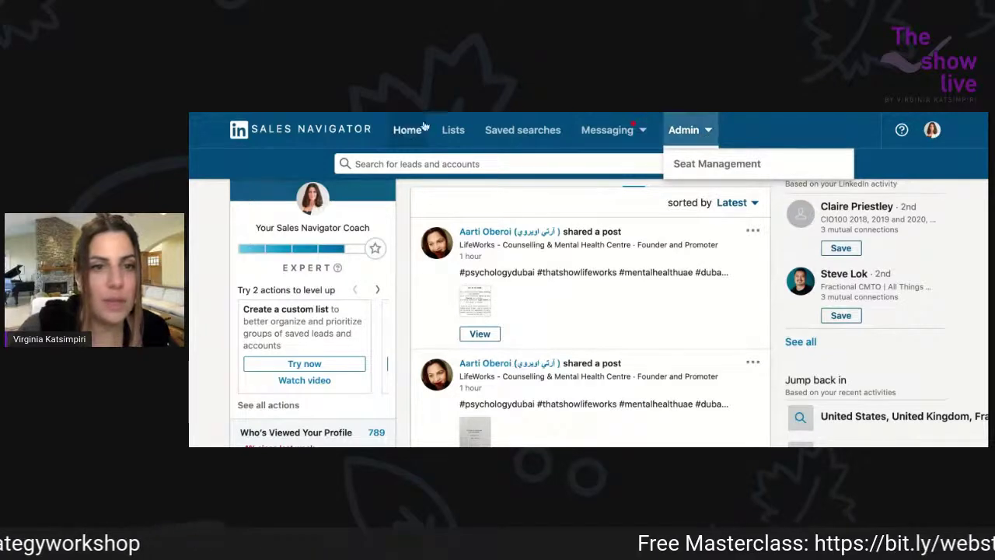
Open the account settings and review the account type, billing information, profile viewing options and sales preferences.
left_click(933, 132)
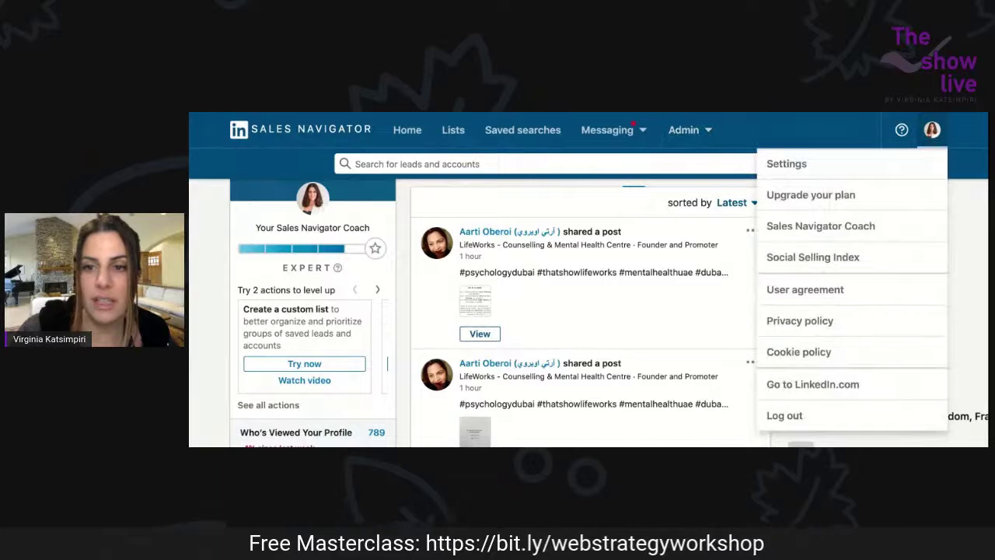
left_click(788, 163)
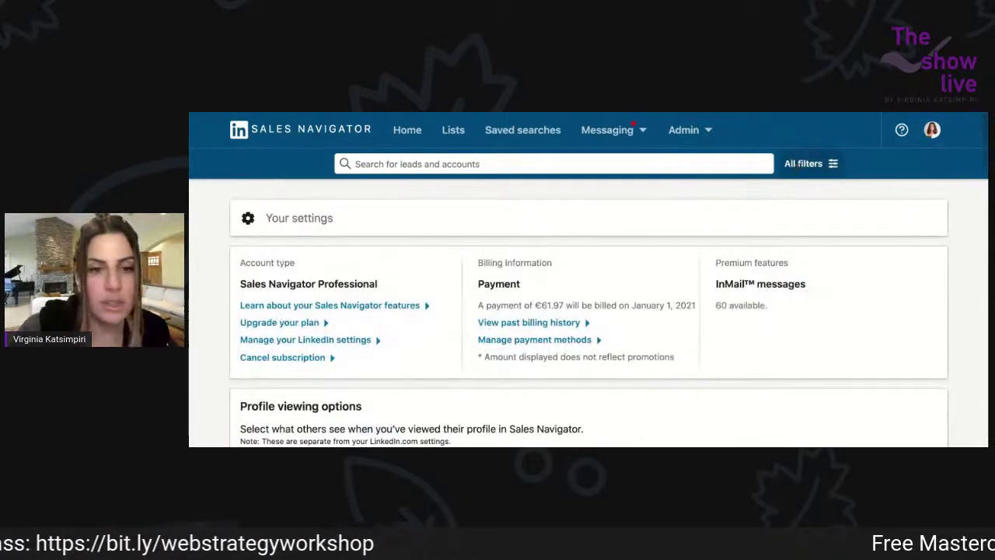
scroll(702, 298, "down", 3)
scroll(702, 298, "down", 5)
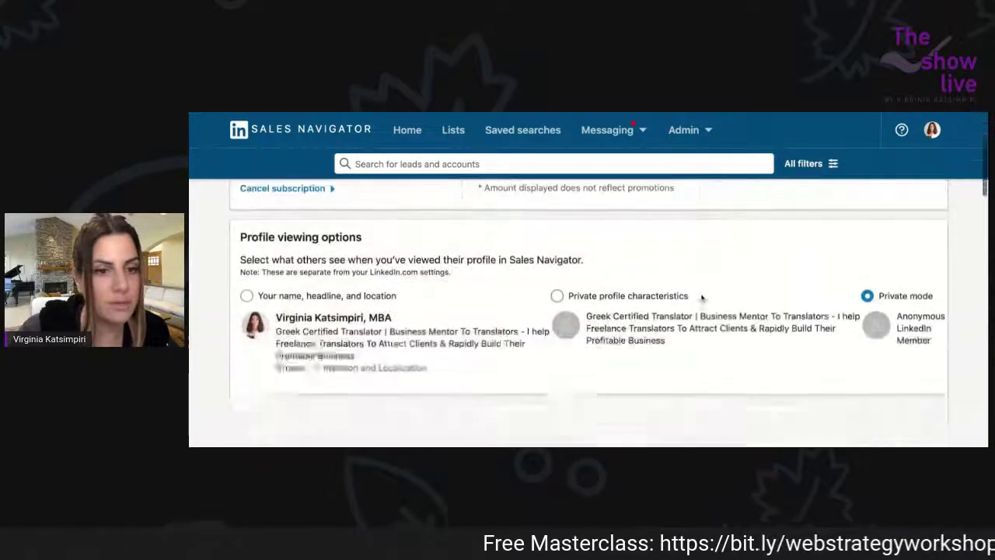
scroll(589, 312, "down", 10)
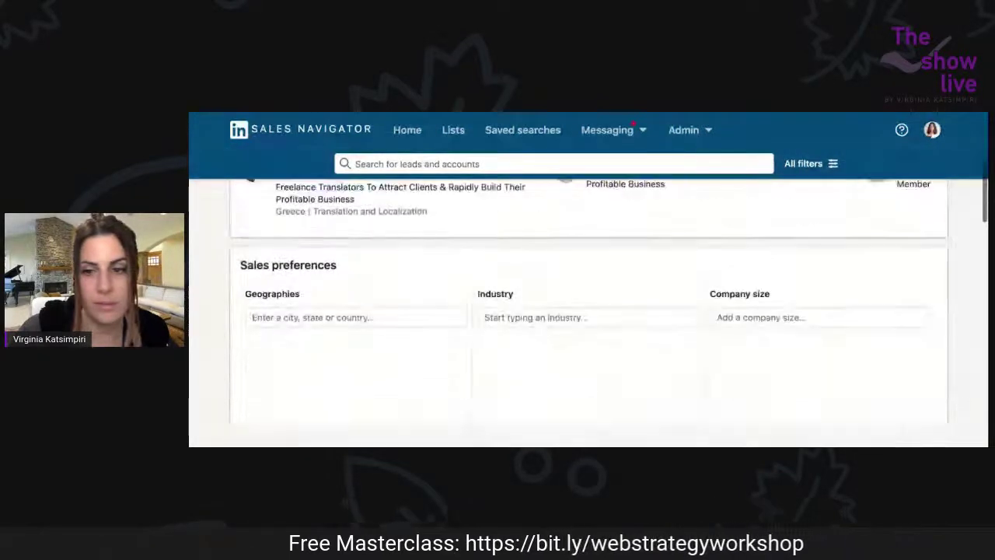
scroll(588, 312, "up", 15)
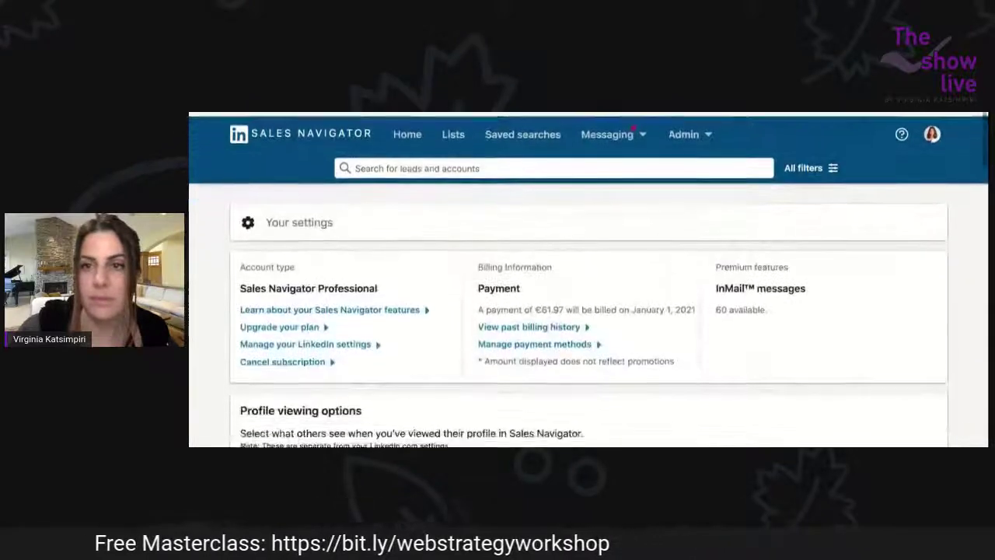